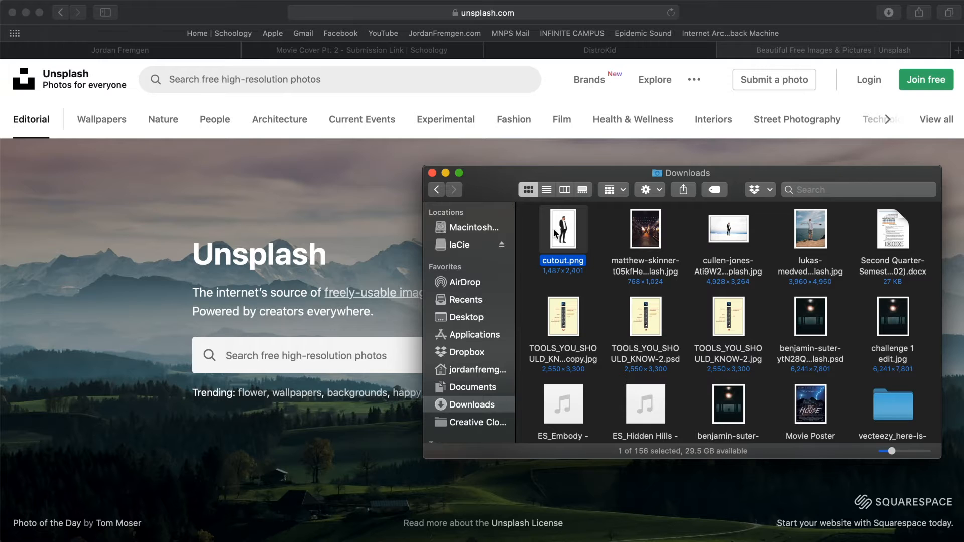
Step: Preview cutout.png and the original photo of the man in the Downloads folder
{"action": "key", "text": "space"}
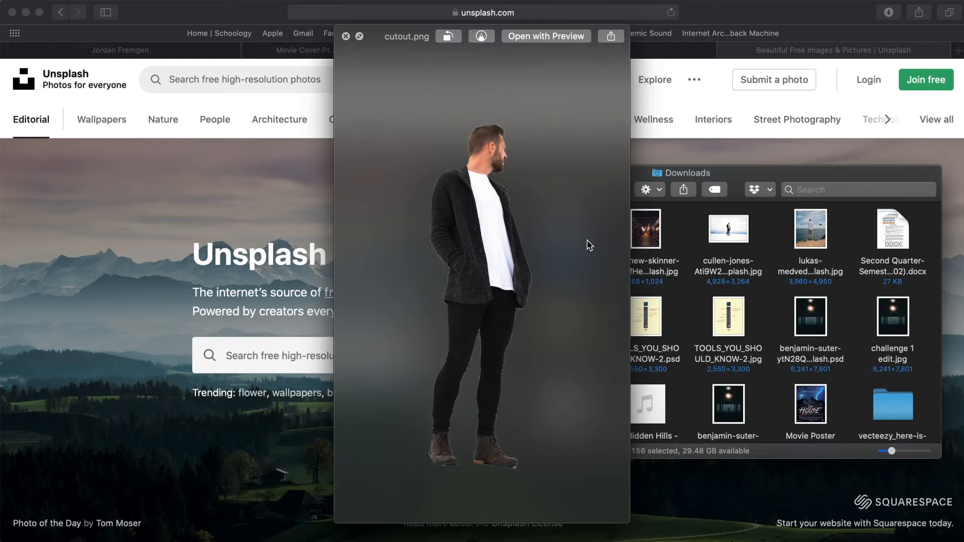
{"action": "key", "text": "space"}
{"action": "left_click", "coordinate": [726, 237]}
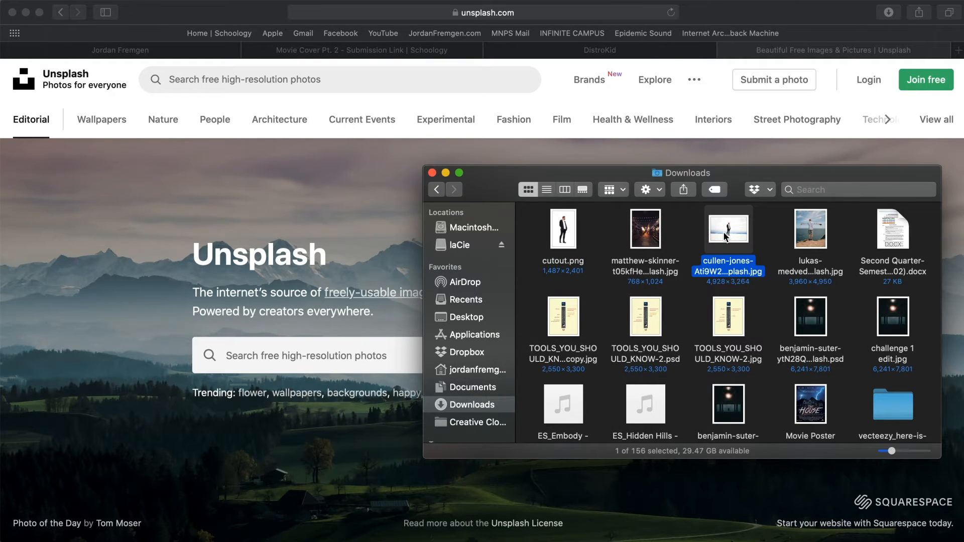
{"action": "key", "text": "space"}
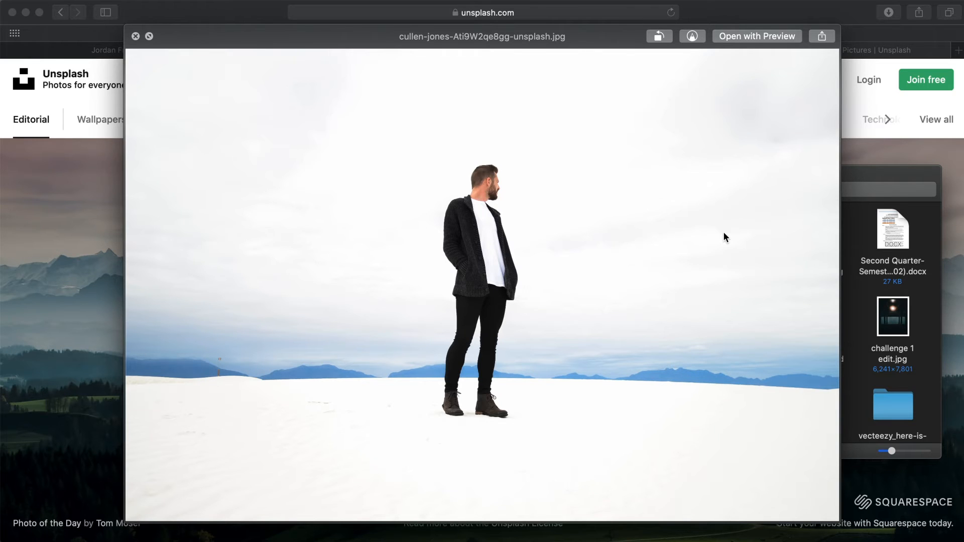
{"action": "key", "text": "space"}
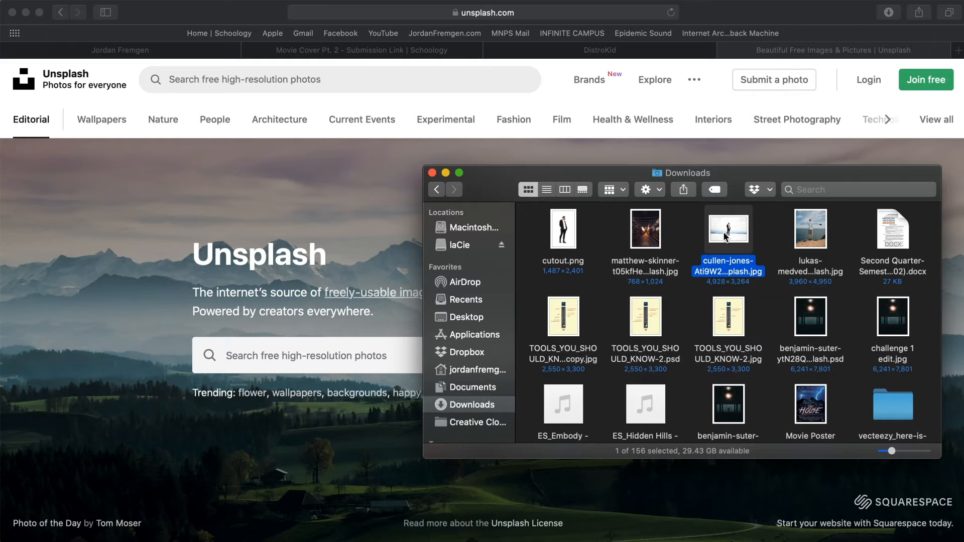
{"action": "left_click", "coordinate": [591, 238]}
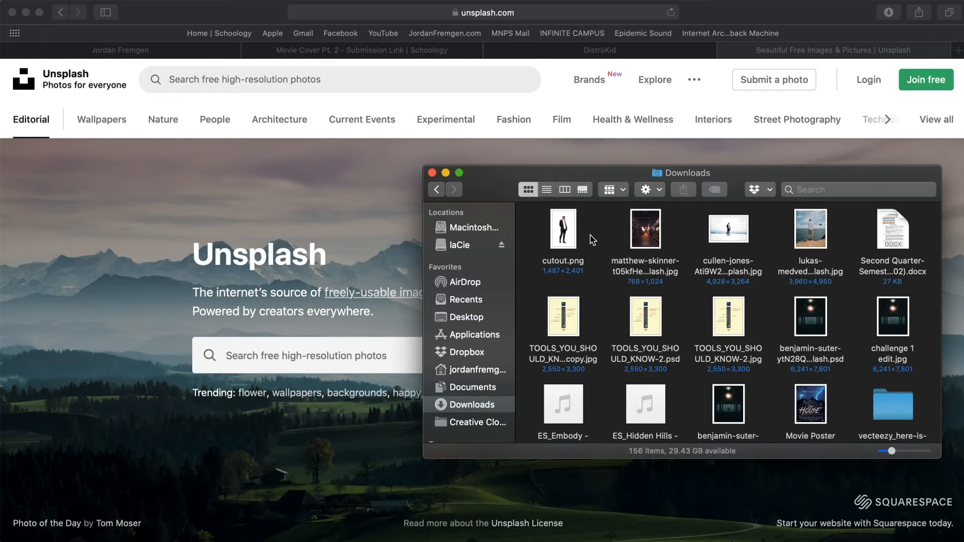
Step: Open the 768×1,024 night street photo from Downloads in Photoshop and place cutout.png on it
{"action": "left_click", "coordinate": [645, 234]}
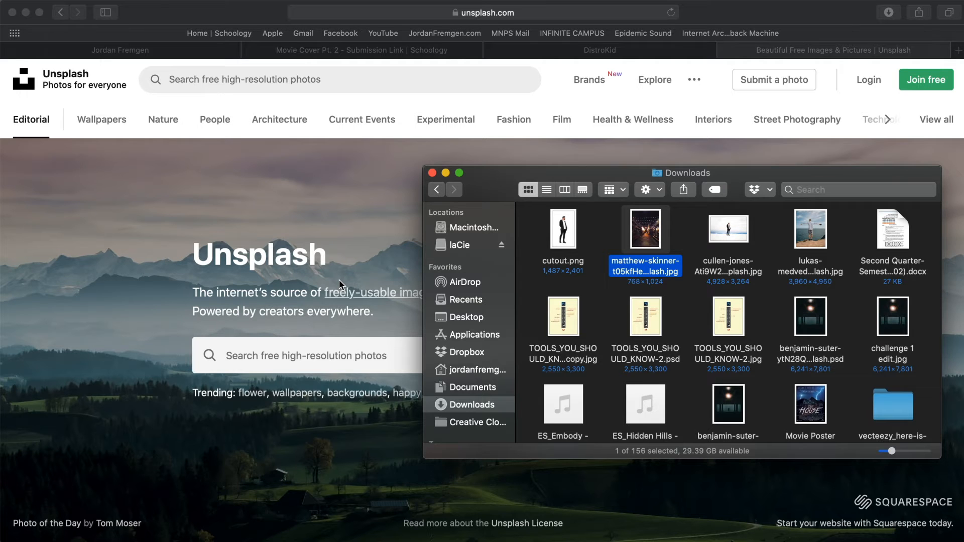
{"action": "left_click_drag", "start_coordinate": [648, 236], "coordinate": [281, 535]}
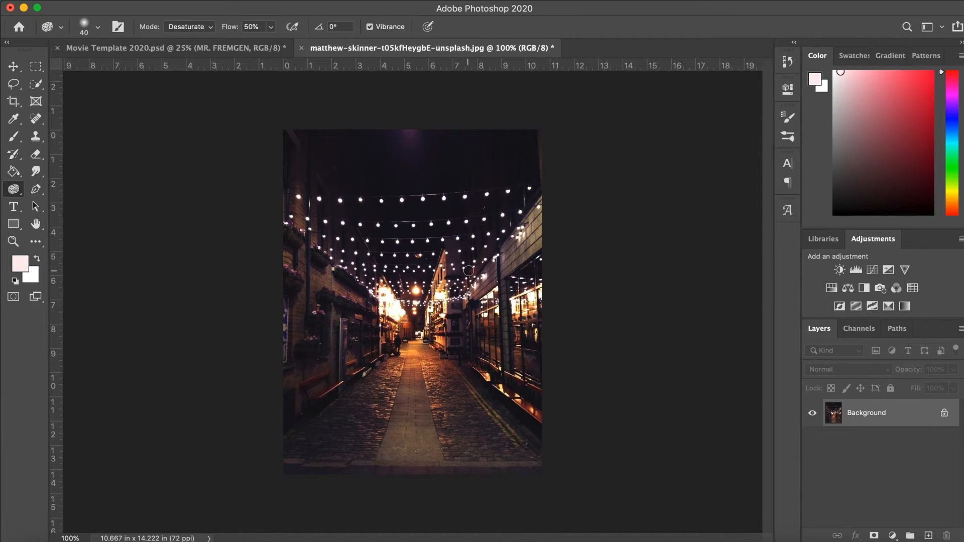
{"action": "left_click", "coordinate": [42, 541]}
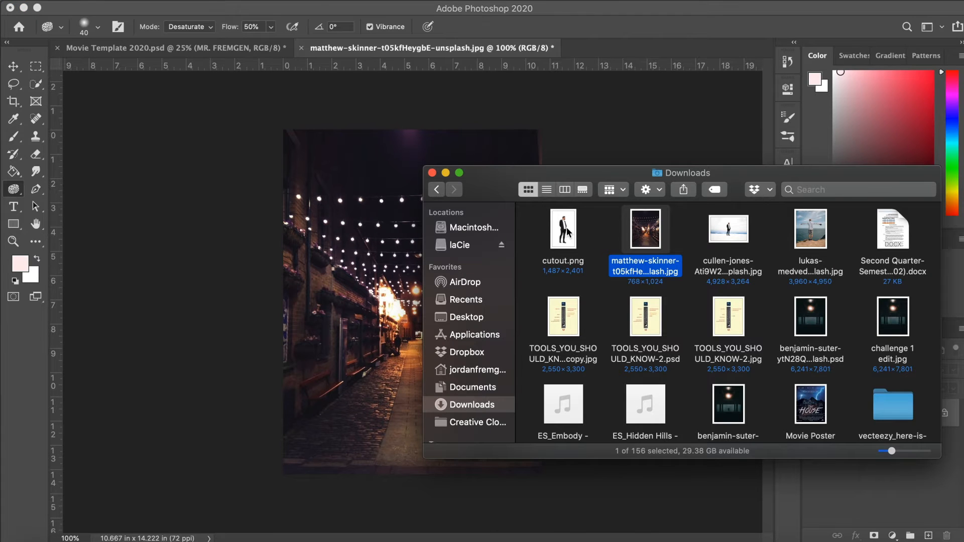
{"action": "left_click_drag", "start_coordinate": [564, 229], "coordinate": [345, 310]}
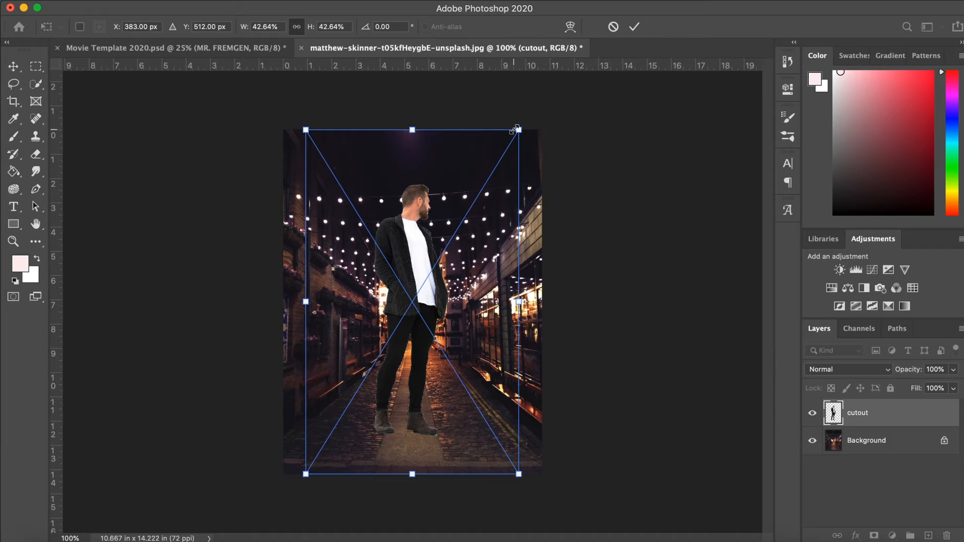
Step: Scale the placed man down to about 24% and position him on the central stone path of the street
{"action": "left_click_drag", "start_coordinate": [515, 136], "coordinate": [379, 280]}
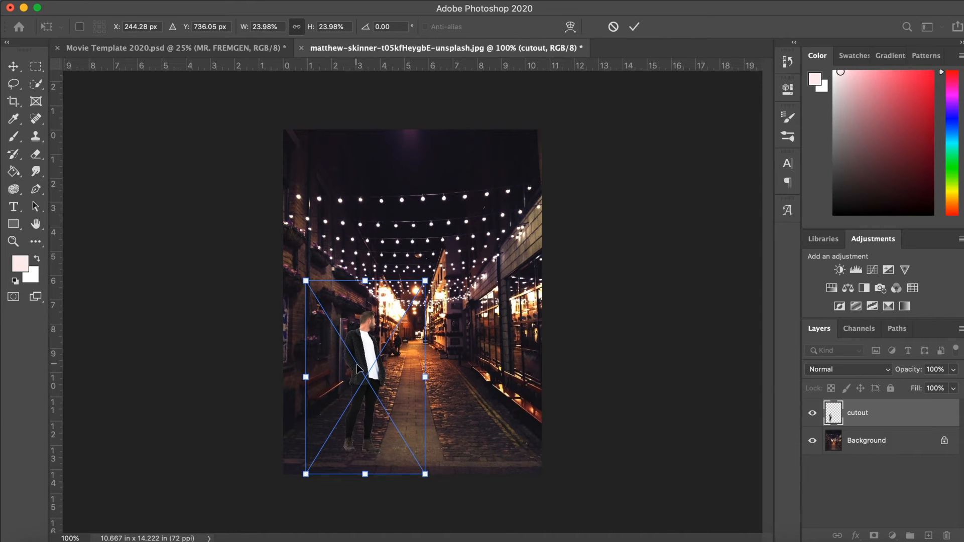
{"action": "left_click_drag", "start_coordinate": [359, 370], "coordinate": [412, 350]}
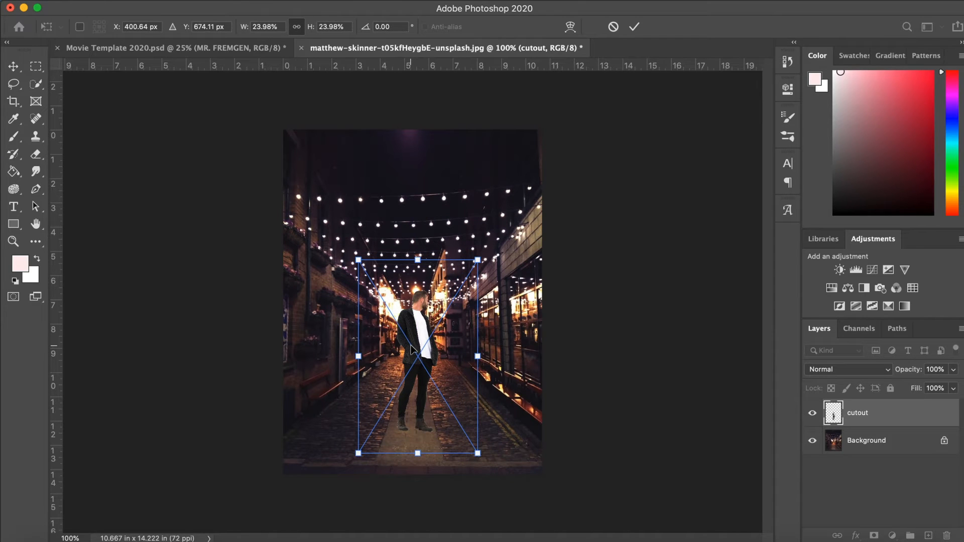
{"action": "key", "text": "Left"}
{"action": "key", "text": "Left"}
{"action": "key", "text": "Left"}
{"action": "key", "text": "Left"}
{"action": "key", "text": "Left"}
{"action": "key", "text": "Left"}
{"action": "key", "text": "Left"}
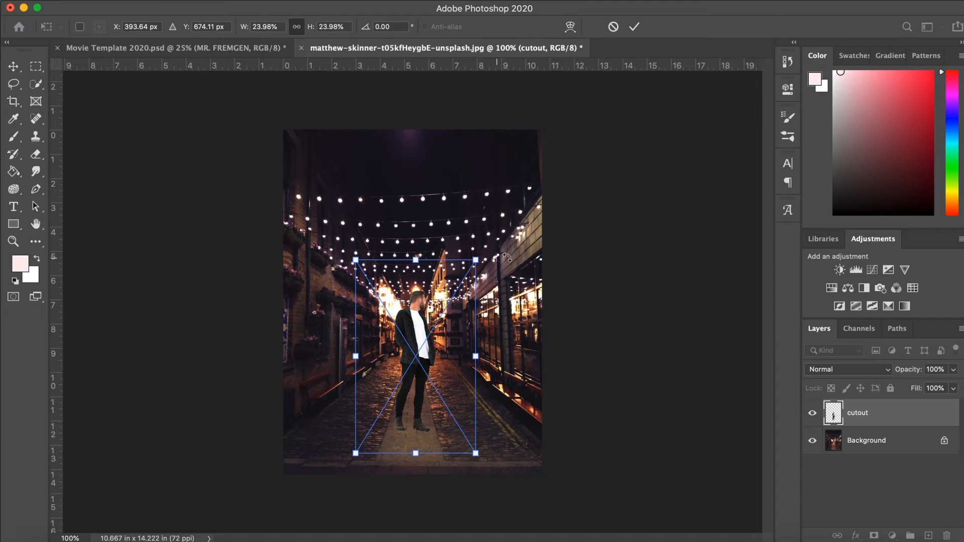
Step: Reduce the man to about 22%, fine-tune his position on the path to about X 390 px, Y 692 px, and commit the placement
{"action": "left_click_drag", "start_coordinate": [475, 260], "coordinate": [466, 274]}
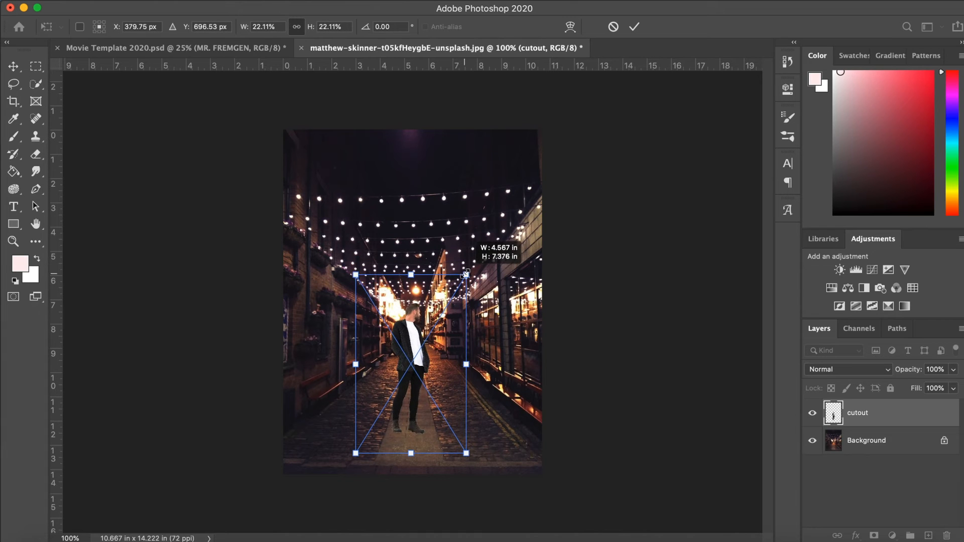
{"action": "left_click_drag", "start_coordinate": [417, 365], "coordinate": [418, 363]}
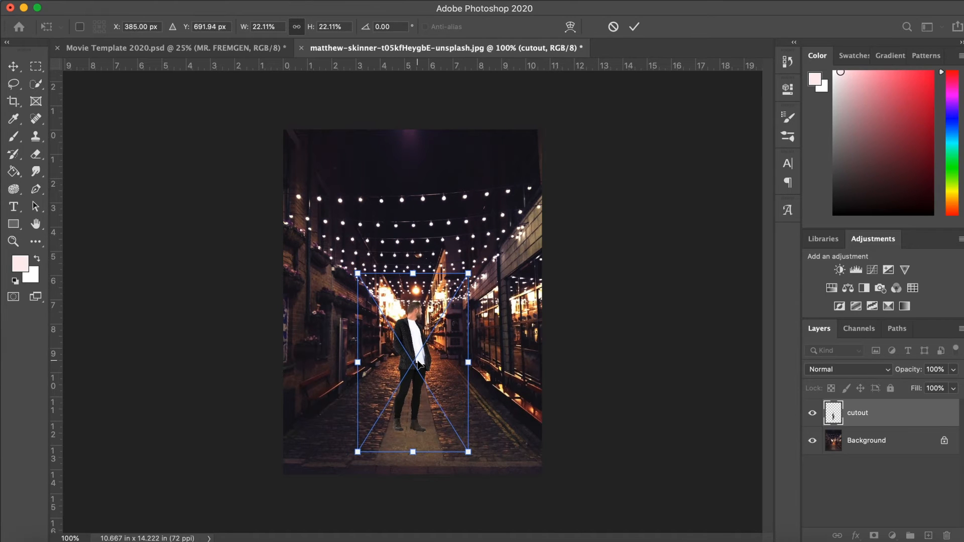
{"action": "key", "text": "Right"}
{"action": "key", "text": "Right"}
{"action": "key", "text": "Right"}
{"action": "key", "text": "Right"}
{"action": "key", "text": "Right"}
{"action": "key", "text": "Right"}
{"action": "key", "text": "Right"}
{"action": "key", "text": "Right"}
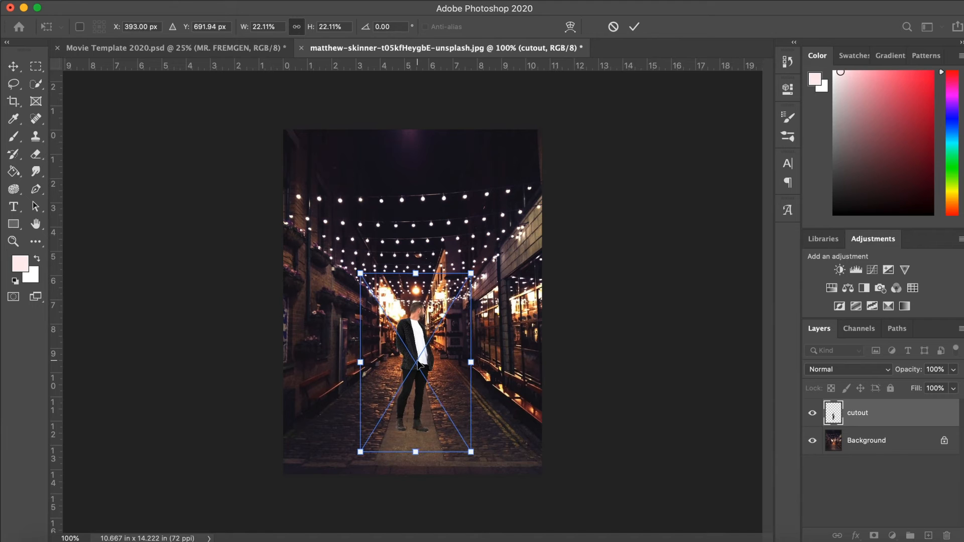
{"action": "key", "text": "Left"}
{"action": "key", "text": "Left"}
{"action": "key", "text": "Left"}
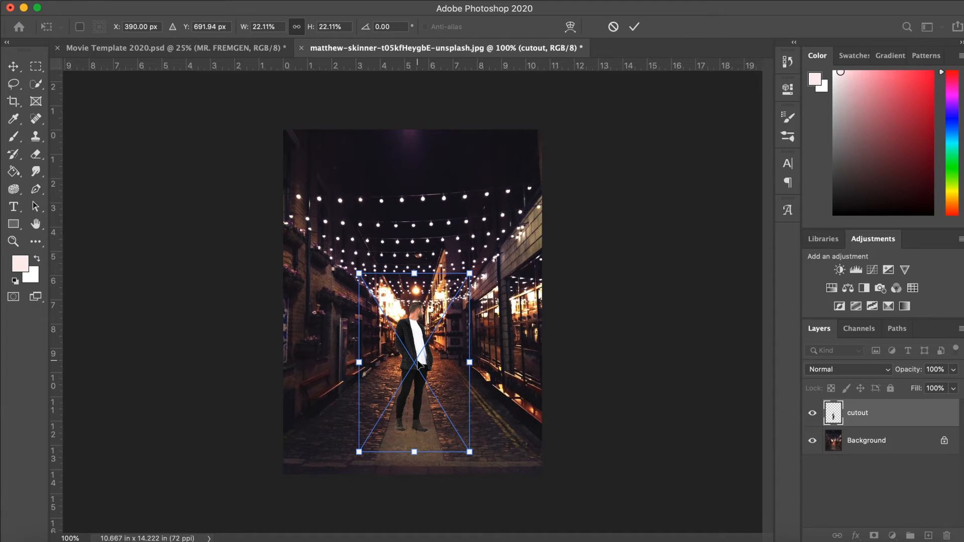
{"action": "key", "text": "Return"}
Step: Switch from the Sponge tool to the Burn tool
{"action": "key", "text": "o"}
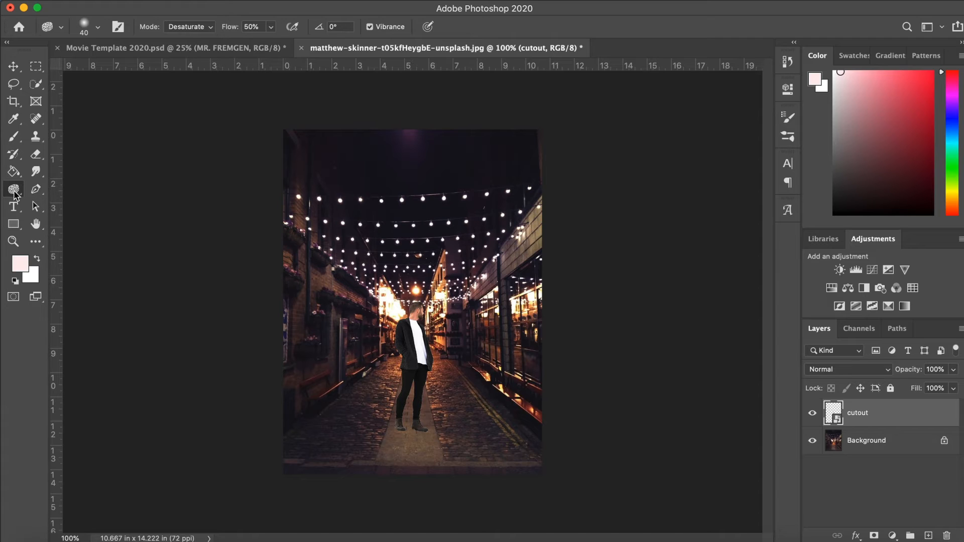
{"action": "left_click", "coordinate": [14, 193]}
{"action": "left_click", "coordinate": [80, 184]}
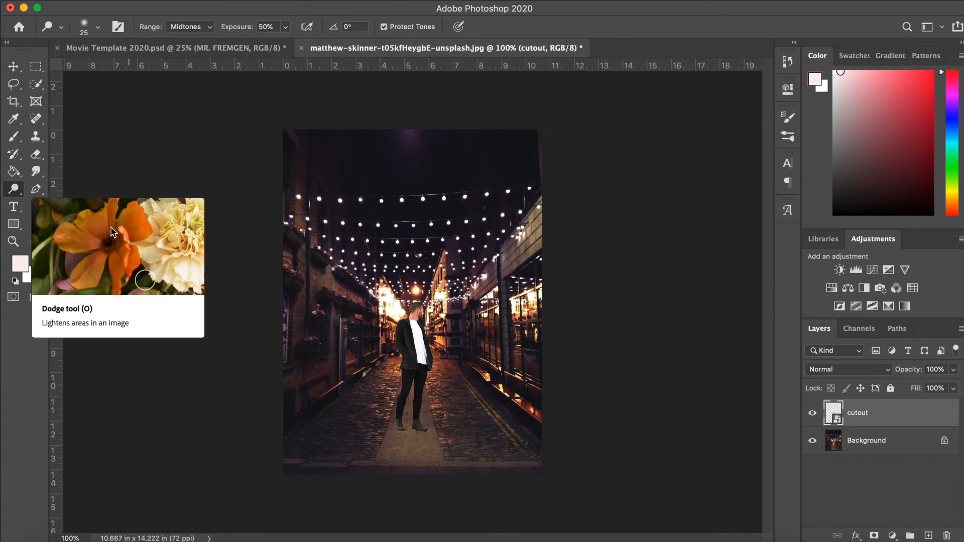
{"action": "left_click", "coordinate": [13, 192]}
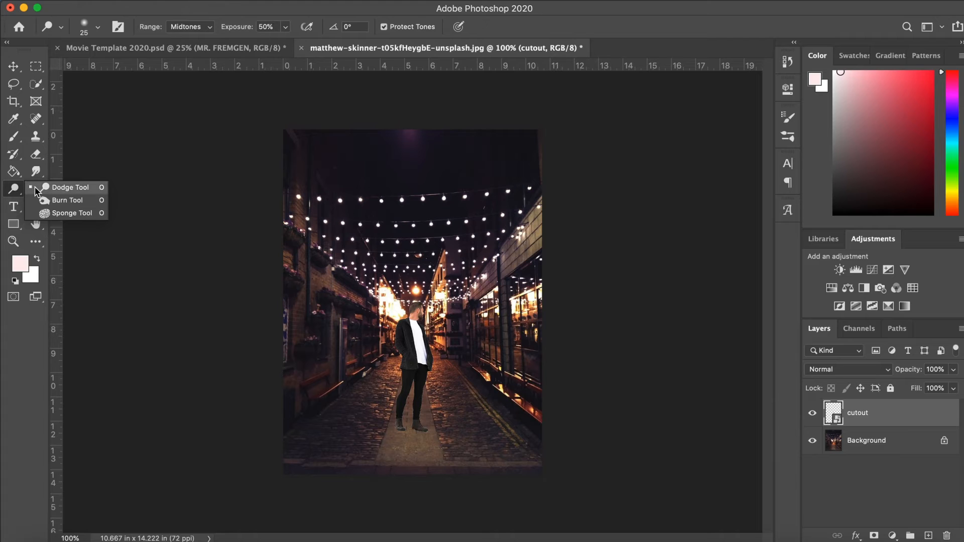
{"action": "left_click", "coordinate": [66, 201]}
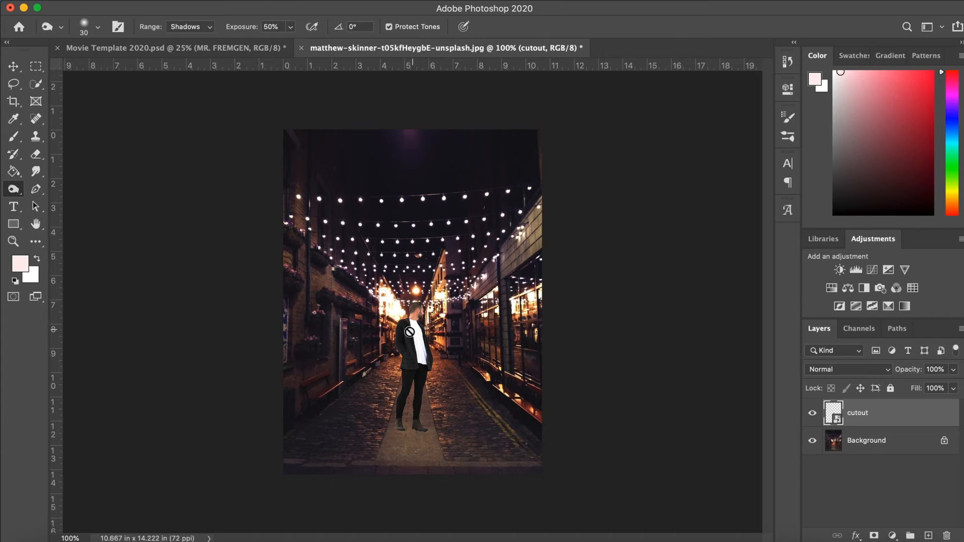
Step: Rasterize the cutout smart object for burning and choose Shadows as the burn range
{"action": "left_click", "coordinate": [412, 336]}
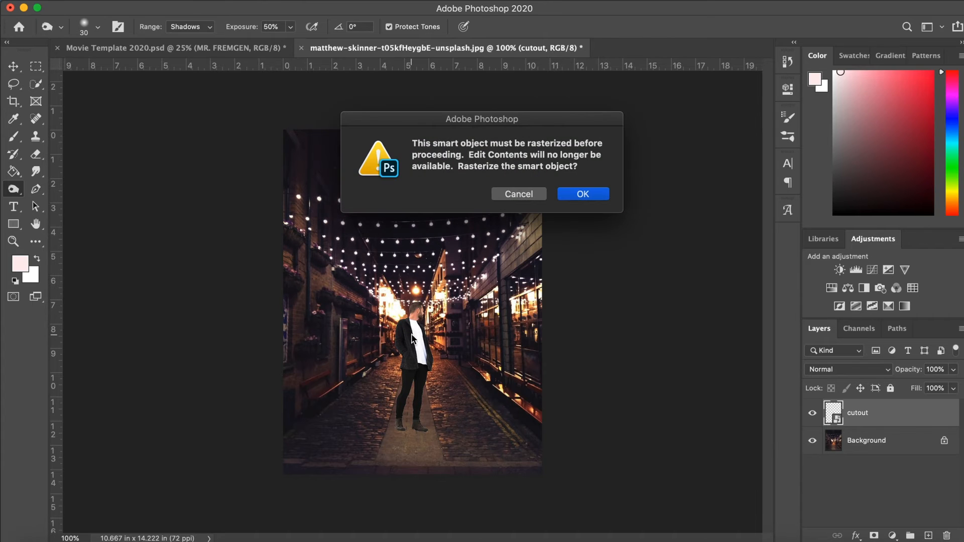
{"action": "left_click", "coordinate": [584, 194]}
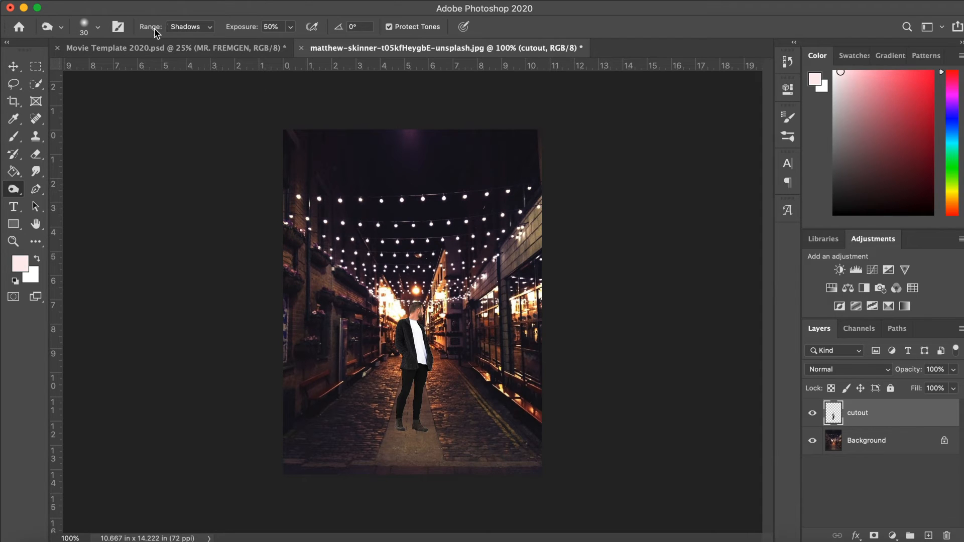
{"action": "left_click", "coordinate": [201, 32]}
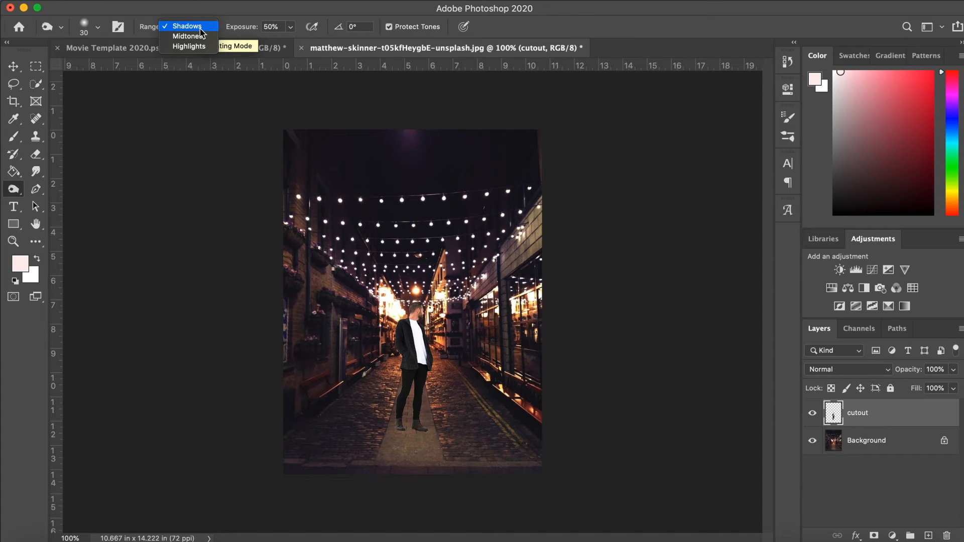
{"action": "left_click", "coordinate": [200, 29]}
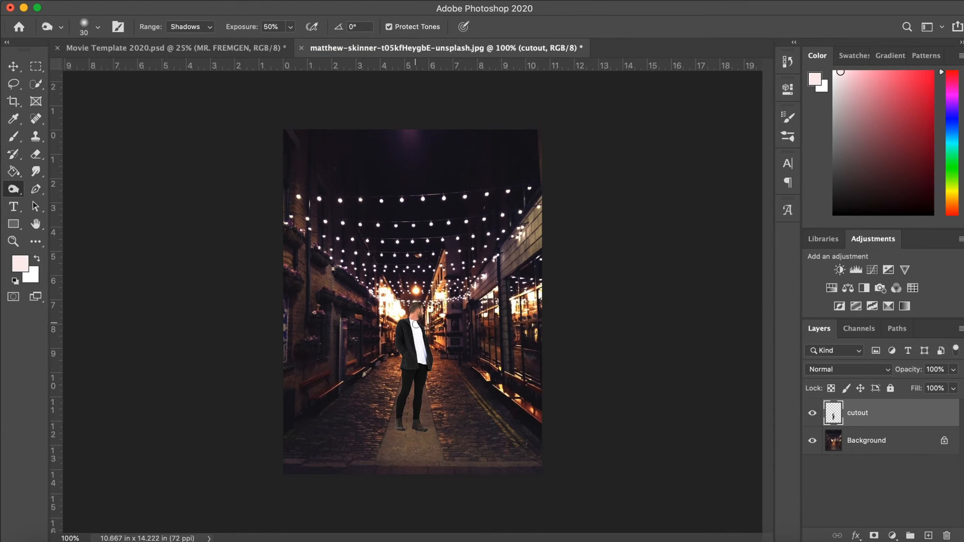
Step: Try burning the shadows over the man's face, cardigan and trousers with a large 80 px brush
{"action": "key", "text": "super+plus"}
{"action": "key", "text": "super+plus"}
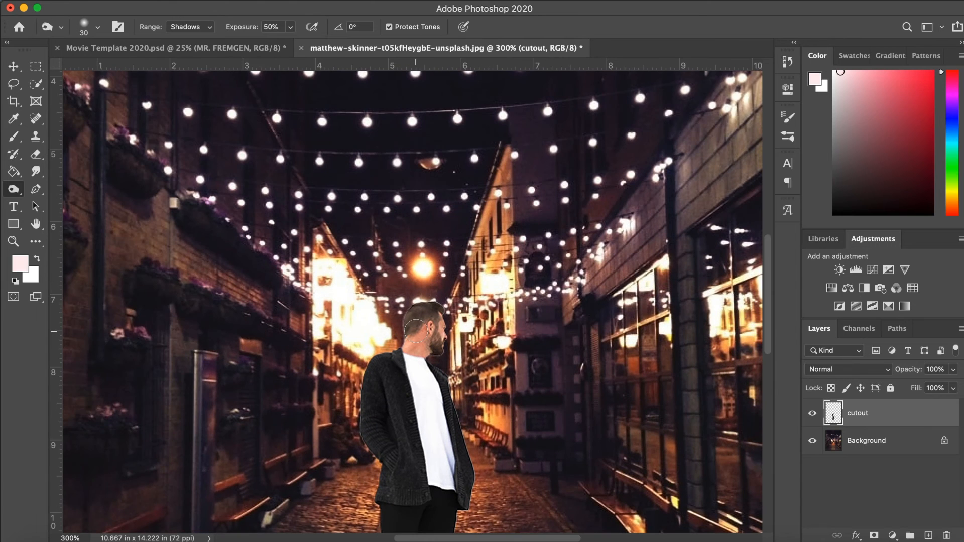
{"action": "scroll", "coordinate": [416, 331], "scroll_direction": "down", "scroll_amount": 4}
{"action": "key", "text": "bracketright"}
{"action": "key", "text": "bracketright"}
{"action": "key", "text": "bracketright"}
{"action": "key", "text": "bracketright"}
{"action": "key", "text": "bracketright"}
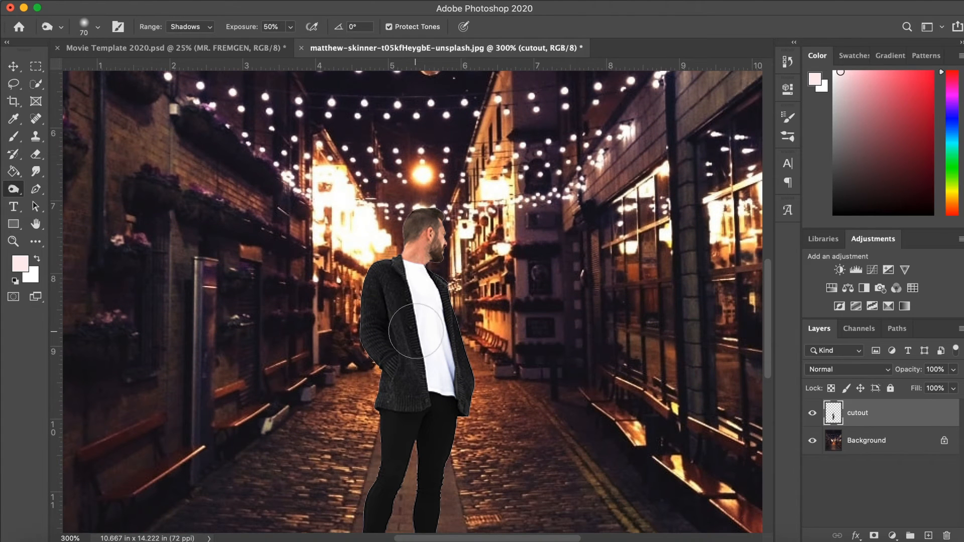
{"action": "mouse_move", "coordinate": [430, 231]}
{"action": "left_mouse_down"}
{"action": "mouse_move", "coordinate": [386, 271]}
{"action": "mouse_move", "coordinate": [396, 367]}
{"action": "mouse_move", "coordinate": [442, 452]}
{"action": "mouse_move", "coordinate": [429, 504]}
{"action": "left_mouse_up"}
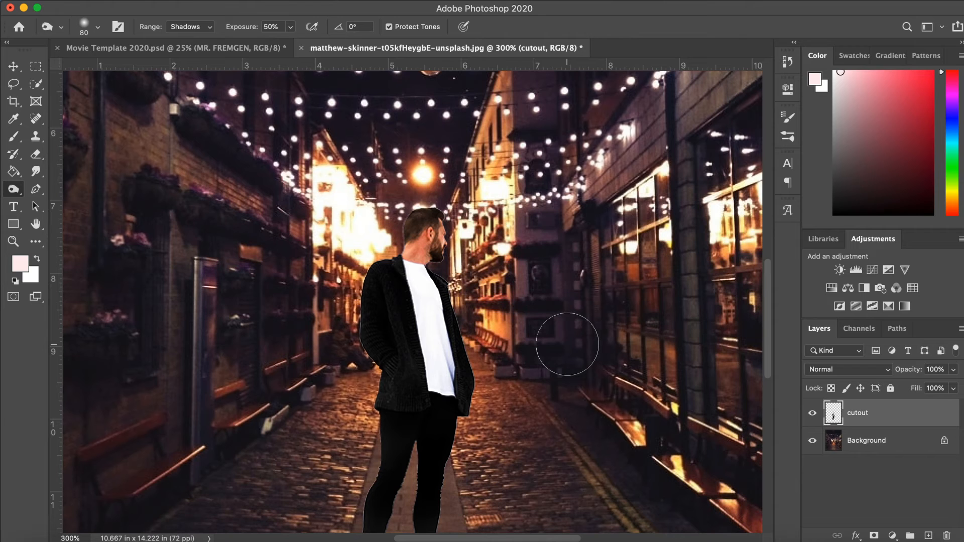
{"action": "key", "text": "super+z"}
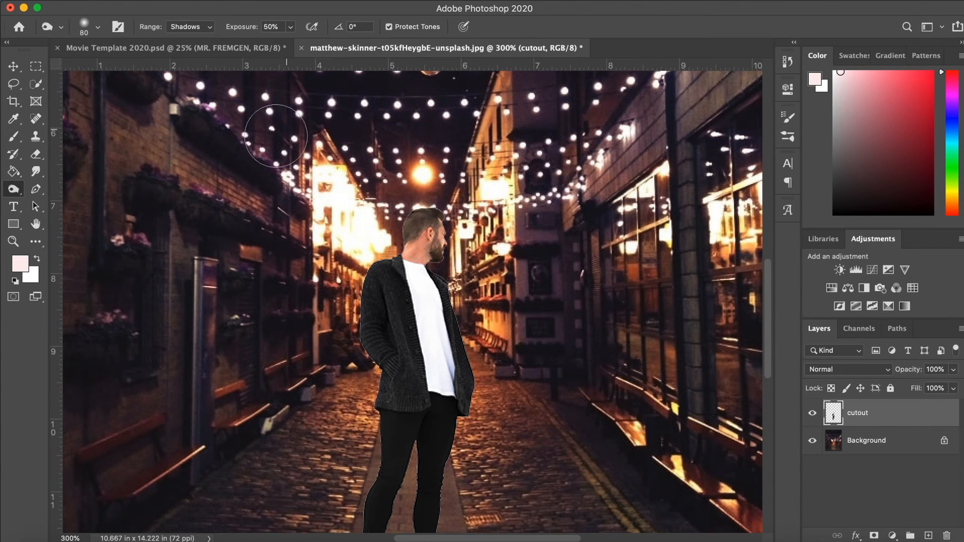
Step: Burn the shadows on the man's beard and along both sides of his cardigan with a 25 px brush
{"action": "key", "text": "bracketleft"}
{"action": "key", "text": "bracketleft"}
{"action": "key", "text": "bracketleft"}
{"action": "key", "text": "bracketleft"}
{"action": "left_click_drag", "start_coordinate": [425, 258], "coordinate": [441, 253]}
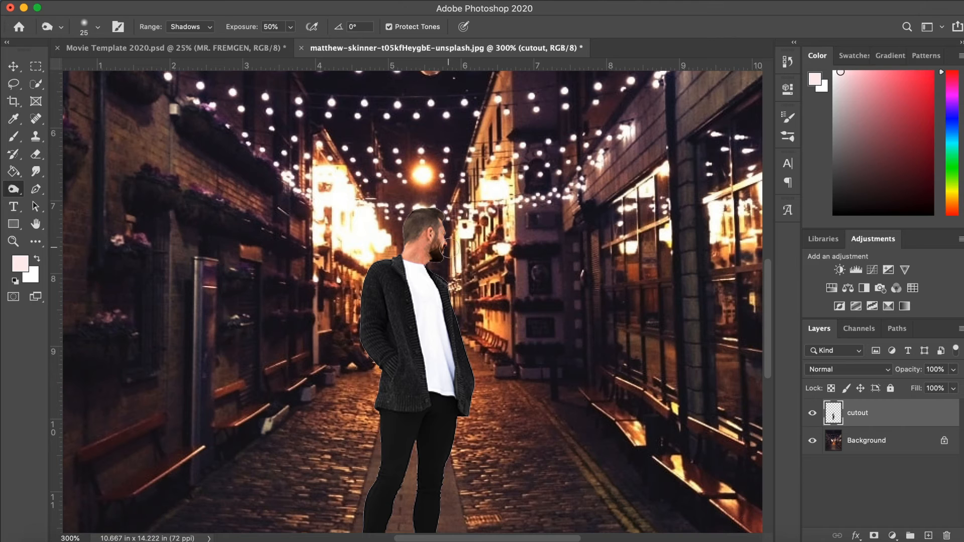
{"action": "left_click_drag", "start_coordinate": [435, 265], "coordinate": [476, 414]}
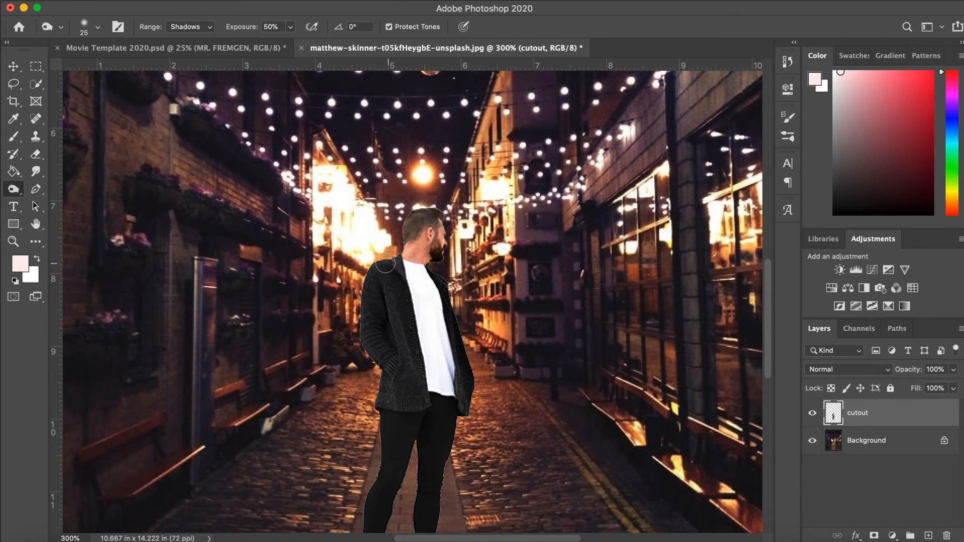
{"action": "mouse_move", "coordinate": [393, 274]}
{"action": "left_mouse_down"}
{"action": "mouse_move", "coordinate": [393, 340]}
{"action": "mouse_move", "coordinate": [393, 272]}
{"action": "mouse_move", "coordinate": [404, 382]}
{"action": "mouse_move", "coordinate": [404, 346]}
{"action": "mouse_move", "coordinate": [399, 370]}
{"action": "mouse_move", "coordinate": [408, 306]}
{"action": "mouse_move", "coordinate": [399, 277]}
{"action": "mouse_move", "coordinate": [418, 395]}
{"action": "mouse_move", "coordinate": [417, 404]}
{"action": "mouse_move", "coordinate": [391, 412]}
{"action": "mouse_move", "coordinate": [405, 389]}
{"action": "mouse_move", "coordinate": [400, 401]}
{"action": "mouse_move", "coordinate": [406, 274]}
{"action": "left_mouse_up"}
Step: Darken the shadows on the man's cardigan, trousers and boots with the Burn tool at 40 px
{"action": "key", "text": "bracketright"}
{"action": "key", "text": "bracketright"}
{"action": "scroll", "coordinate": [436, 382], "scroll_direction": "down", "scroll_amount": 3}
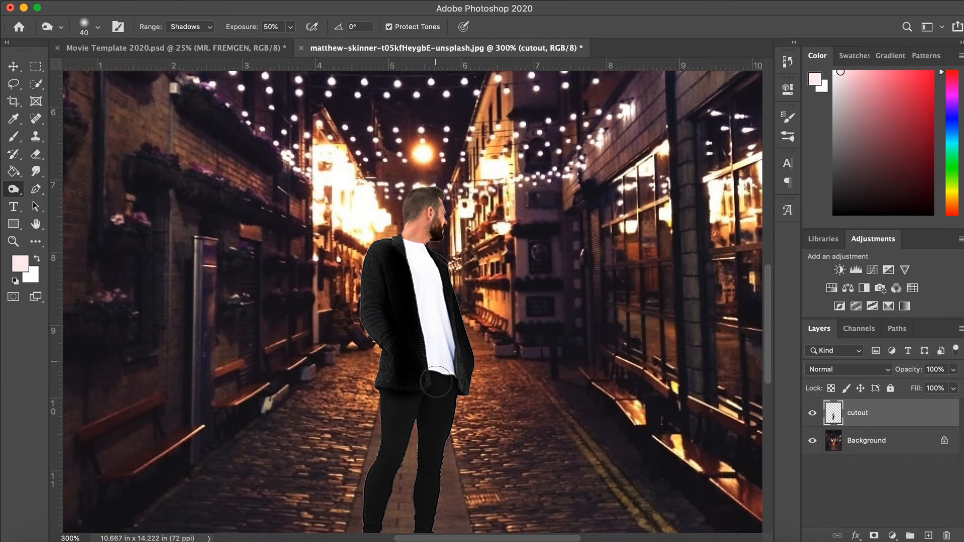
{"action": "scroll", "coordinate": [435, 382], "scroll_direction": "down", "scroll_amount": 3}
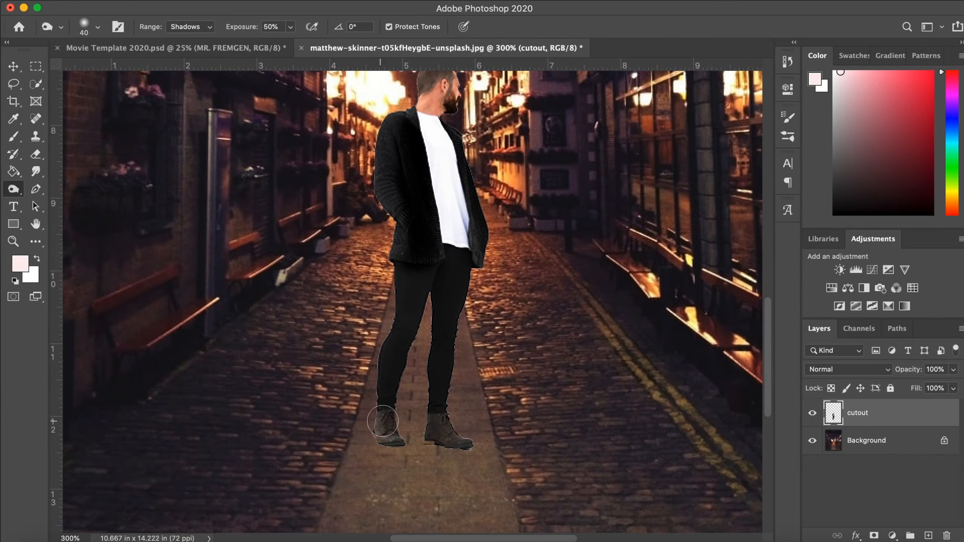
{"action": "mouse_move", "coordinate": [357, 422]}
{"action": "left_mouse_down"}
{"action": "mouse_move", "coordinate": [392, 455]}
{"action": "mouse_move", "coordinate": [424, 443]}
{"action": "mouse_move", "coordinate": [444, 412]}
{"action": "mouse_move", "coordinate": [452, 417]}
{"action": "mouse_move", "coordinate": [405, 438]}
{"action": "mouse_move", "coordinate": [488, 445]}
{"action": "mouse_move", "coordinate": [498, 461]}
{"action": "mouse_move", "coordinate": [433, 423]}
{"action": "mouse_move", "coordinate": [400, 420]}
{"action": "mouse_move", "coordinate": [368, 438]}
{"action": "mouse_move", "coordinate": [384, 445]}
{"action": "mouse_move", "coordinate": [393, 429]}
{"action": "mouse_move", "coordinate": [430, 294]}
{"action": "mouse_move", "coordinate": [399, 433]}
{"action": "mouse_move", "coordinate": [428, 373]}
{"action": "mouse_move", "coordinate": [425, 298]}
{"action": "mouse_move", "coordinate": [392, 419]}
{"action": "left_mouse_up"}
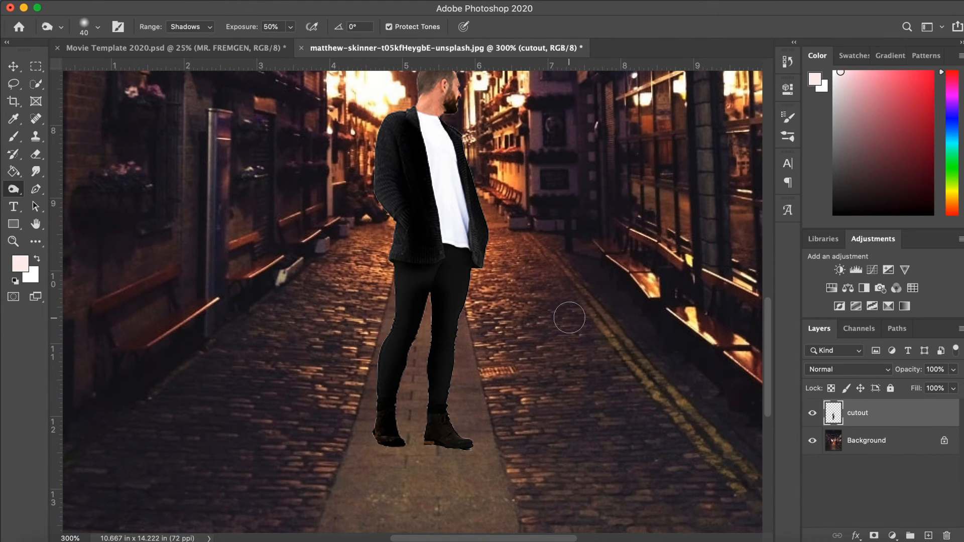
Step: Burn the highlights on the man's white T-shirt, neck and bearded face with the 40 px brush at 50% exposure
{"action": "scroll", "coordinate": [565, 317], "scroll_direction": "up", "scroll_amount": 3}
{"action": "scroll", "coordinate": [569, 317], "scroll_direction": "up", "scroll_amount": 3}
{"action": "scroll", "coordinate": [569, 317], "scroll_direction": "right", "scroll_amount": 2}
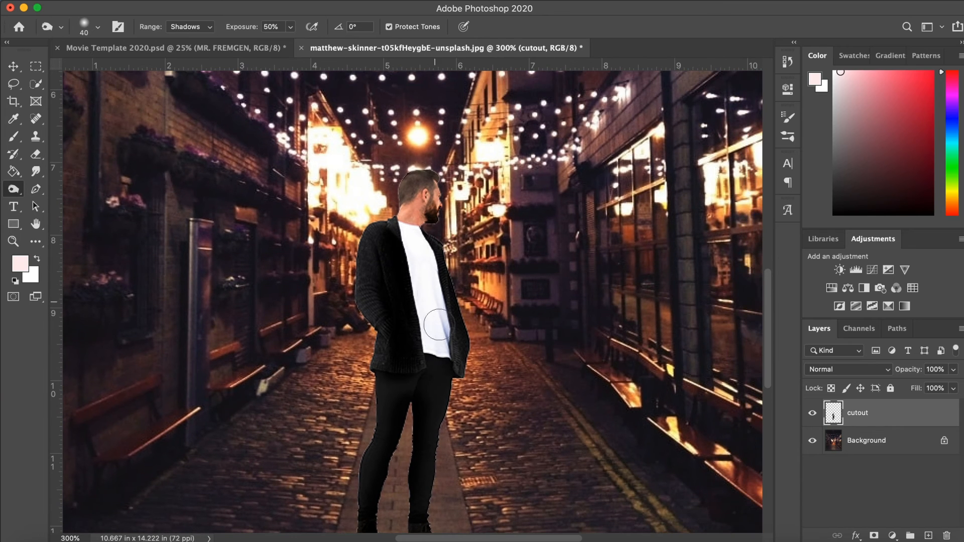
{"action": "left_click", "coordinate": [184, 26]}
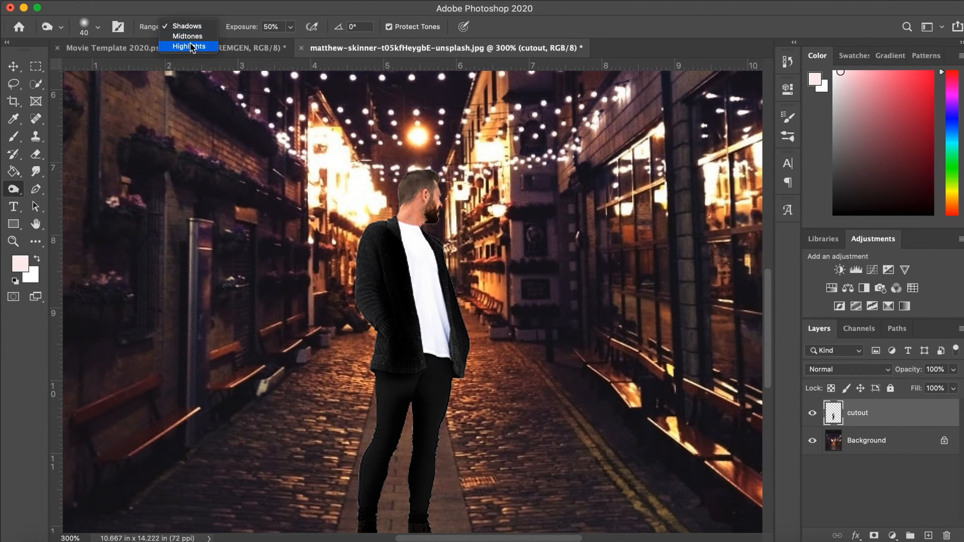
{"action": "left_click", "coordinate": [189, 46]}
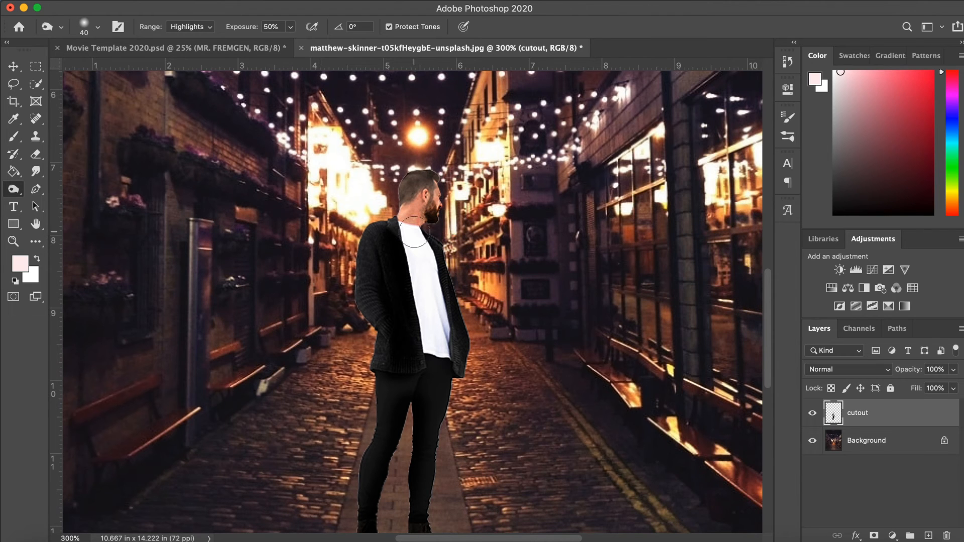
{"action": "mouse_move", "coordinate": [413, 233]}
{"action": "left_mouse_down"}
{"action": "mouse_move", "coordinate": [416, 278]}
{"action": "mouse_move", "coordinate": [406, 241]}
{"action": "mouse_move", "coordinate": [429, 297]}
{"action": "mouse_move", "coordinate": [425, 261]}
{"action": "mouse_move", "coordinate": [442, 346]}
{"action": "mouse_move", "coordinate": [437, 310]}
{"action": "mouse_move", "coordinate": [441, 344]}
{"action": "mouse_move", "coordinate": [443, 317]}
{"action": "mouse_move", "coordinate": [436, 345]}
{"action": "mouse_move", "coordinate": [414, 333]}
{"action": "mouse_move", "coordinate": [446, 338]}
{"action": "mouse_move", "coordinate": [422, 330]}
{"action": "mouse_move", "coordinate": [425, 268]}
{"action": "mouse_move", "coordinate": [403, 227]}
{"action": "mouse_move", "coordinate": [440, 353]}
{"action": "left_mouse_up"}
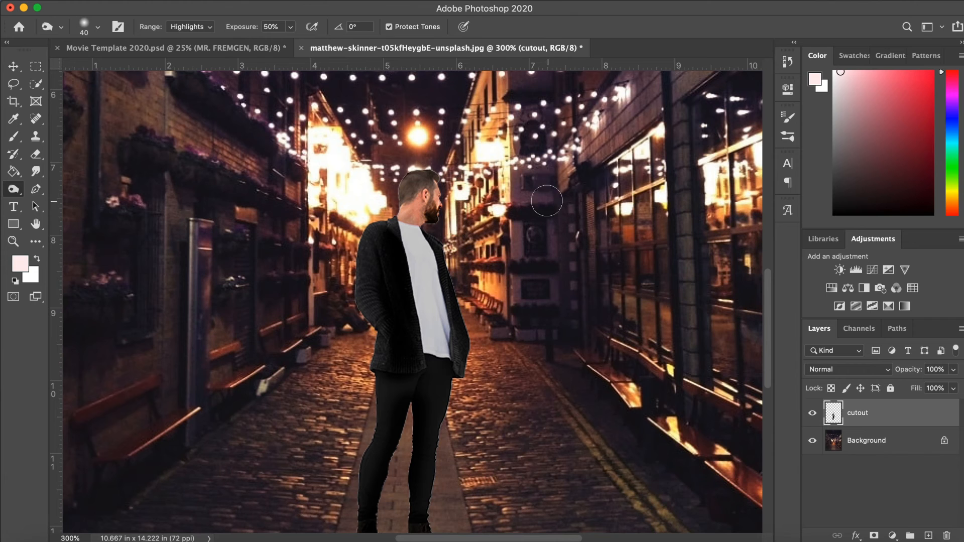
{"action": "left_click_drag", "start_coordinate": [414, 214], "coordinate": [422, 200]}
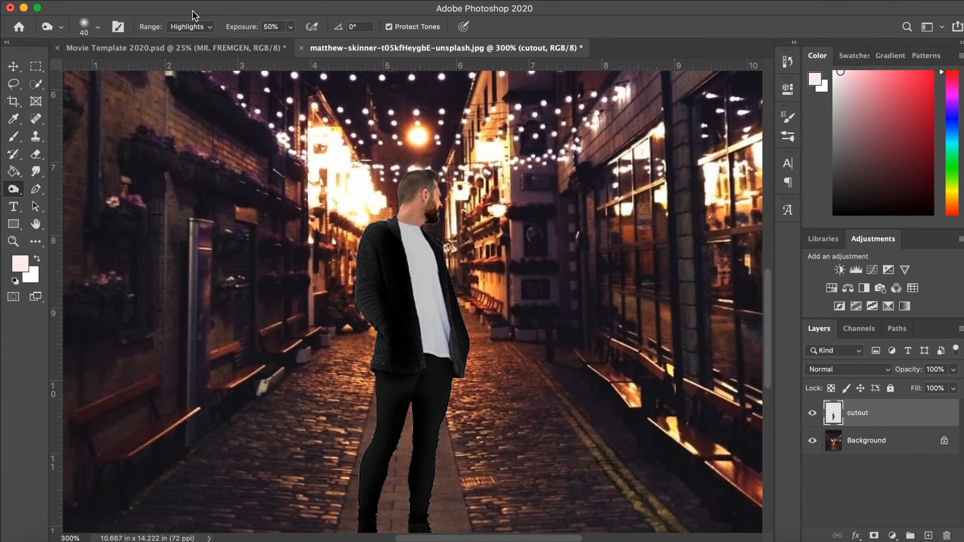
{"action": "left_click", "coordinate": [201, 27]}
{"action": "left_click", "coordinate": [201, 27]}
{"action": "left_click_drag", "start_coordinate": [429, 211], "coordinate": [439, 205]}
Step: Set the burn range back to Shadows and darken the man's neck, beard and cheek
{"action": "left_click", "coordinate": [195, 27]}
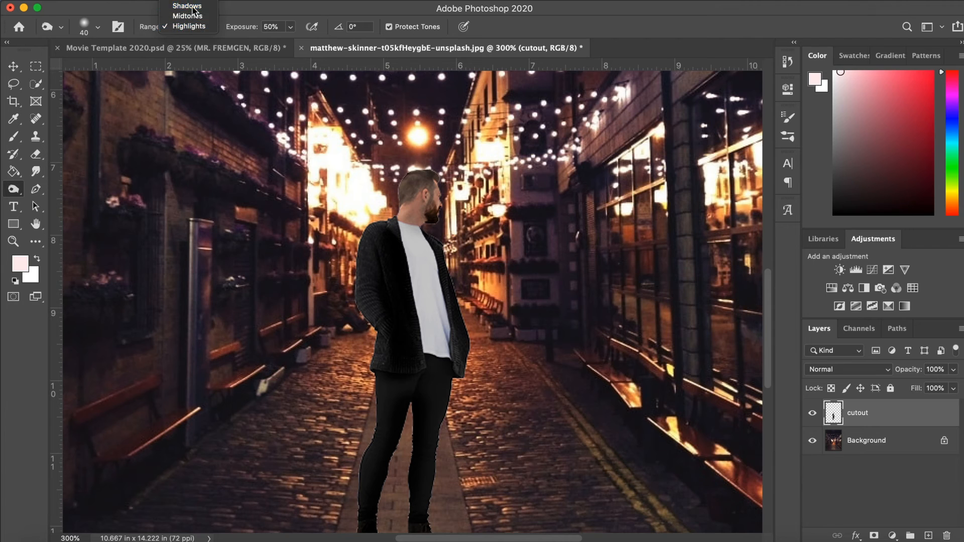
{"action": "left_click", "coordinate": [189, 7]}
{"action": "mouse_move", "coordinate": [429, 212]}
{"action": "left_mouse_down"}
{"action": "mouse_move", "coordinate": [436, 192]}
{"action": "mouse_move", "coordinate": [426, 218]}
{"action": "mouse_move", "coordinate": [404, 231]}
{"action": "mouse_move", "coordinate": [428, 214]}
{"action": "left_mouse_up"}
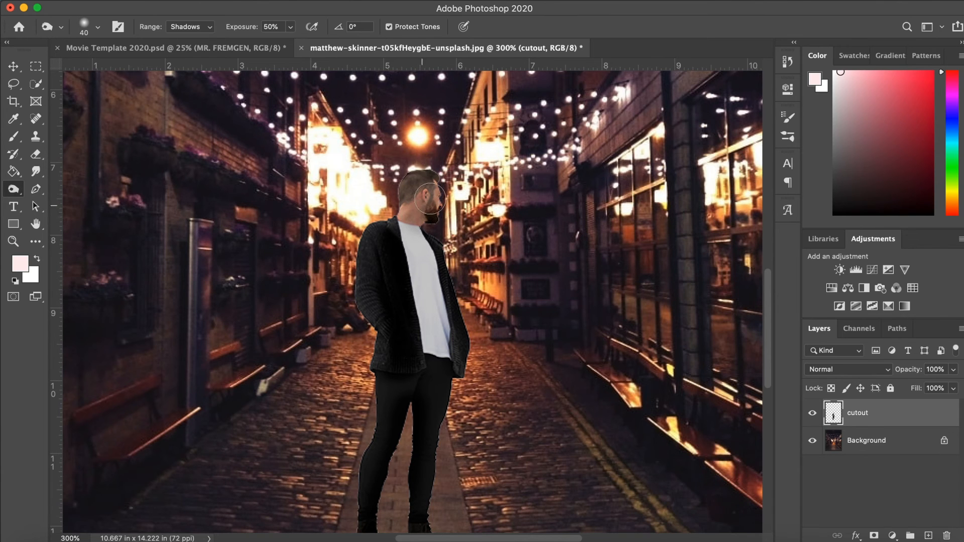
{"action": "mouse_move", "coordinate": [414, 215]}
{"action": "left_mouse_down"}
{"action": "mouse_move", "coordinate": [445, 188]}
{"action": "mouse_move", "coordinate": [398, 227]}
{"action": "mouse_move", "coordinate": [436, 195]}
{"action": "left_mouse_up"}
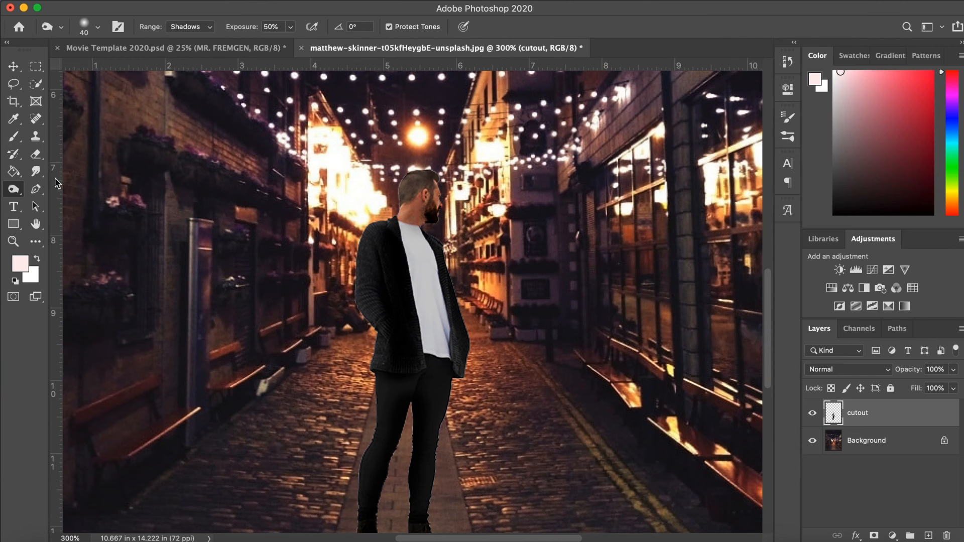
Step: Desaturate the skin of the man's neck and face with the Sponge tool, lowering the flow to 14%
{"action": "right_click", "coordinate": [13, 190]}
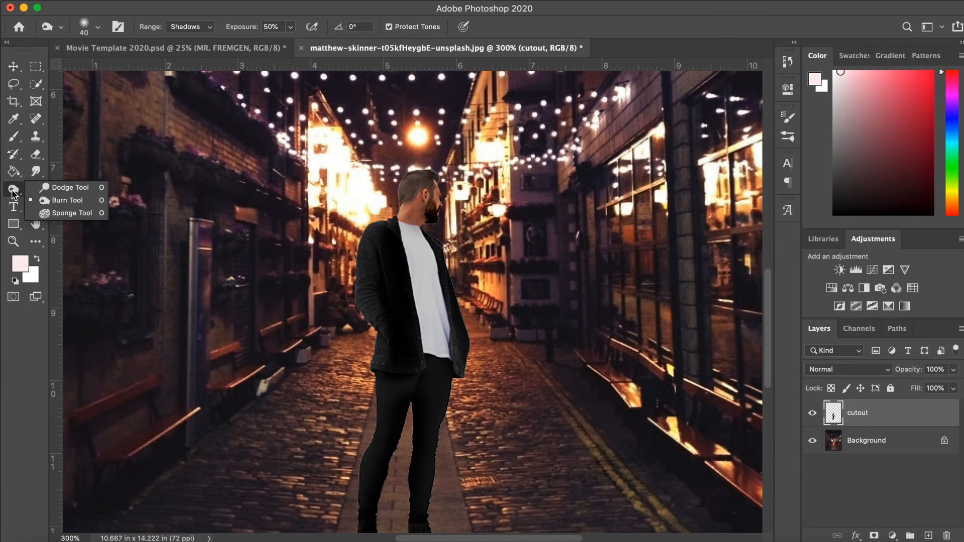
{"action": "left_click", "coordinate": [67, 213]}
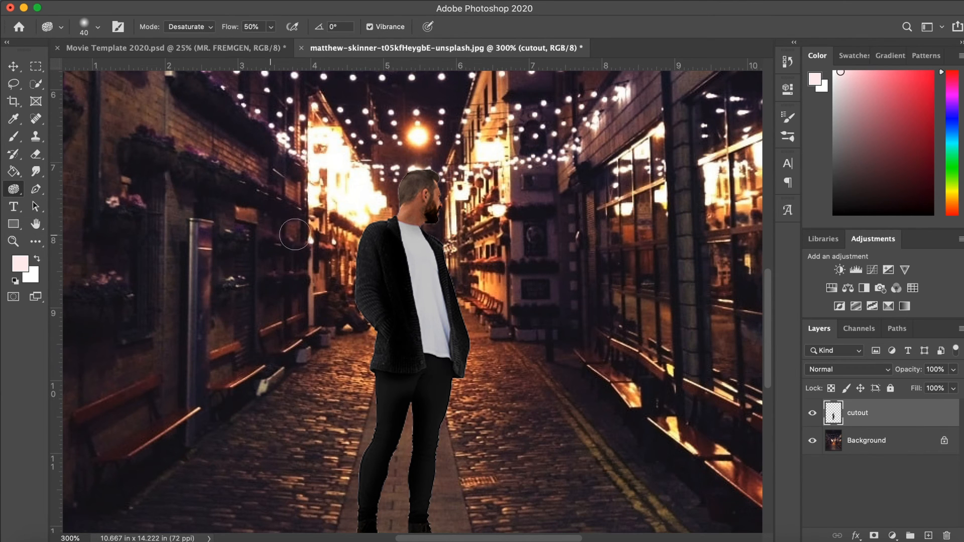
{"action": "left_click", "coordinate": [196, 29]}
{"action": "left_click", "coordinate": [197, 27]}
{"action": "mouse_move", "coordinate": [412, 216]}
{"action": "left_mouse_down"}
{"action": "mouse_move", "coordinate": [431, 193]}
{"action": "mouse_move", "coordinate": [404, 225]}
{"action": "mouse_move", "coordinate": [432, 204]}
{"action": "left_mouse_up"}
{"action": "left_click", "coordinate": [271, 28]}
{"action": "left_click_drag", "start_coordinate": [271, 44], "coordinate": [252, 45]}
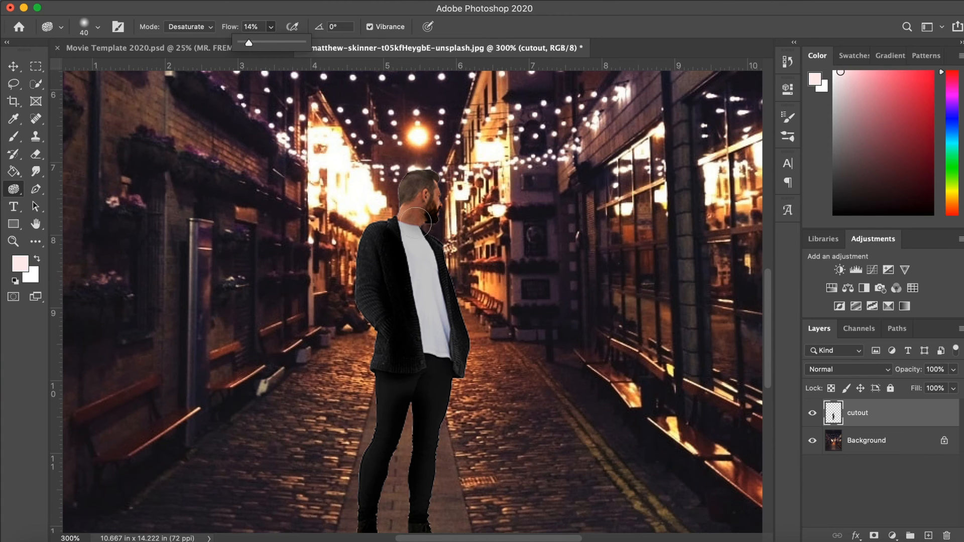
{"action": "mouse_move", "coordinate": [409, 215]}
{"action": "left_mouse_down"}
{"action": "mouse_move", "coordinate": [438, 187]}
{"action": "mouse_move", "coordinate": [399, 229]}
{"action": "mouse_move", "coordinate": [432, 192]}
{"action": "mouse_move", "coordinate": [409, 224]}
{"action": "mouse_move", "coordinate": [439, 202]}
{"action": "mouse_move", "coordinate": [449, 223]}
{"action": "left_mouse_up"}
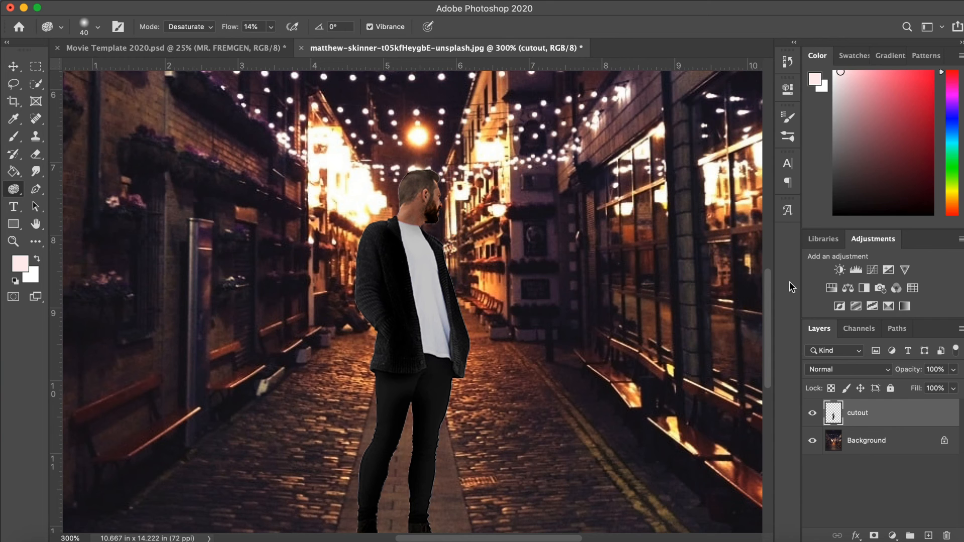
Step: Scale the cutout man down proportionally to 91.96% with Free Transform and apply it
{"action": "key", "text": "super+minus"}
{"action": "key", "text": "super+minus"}
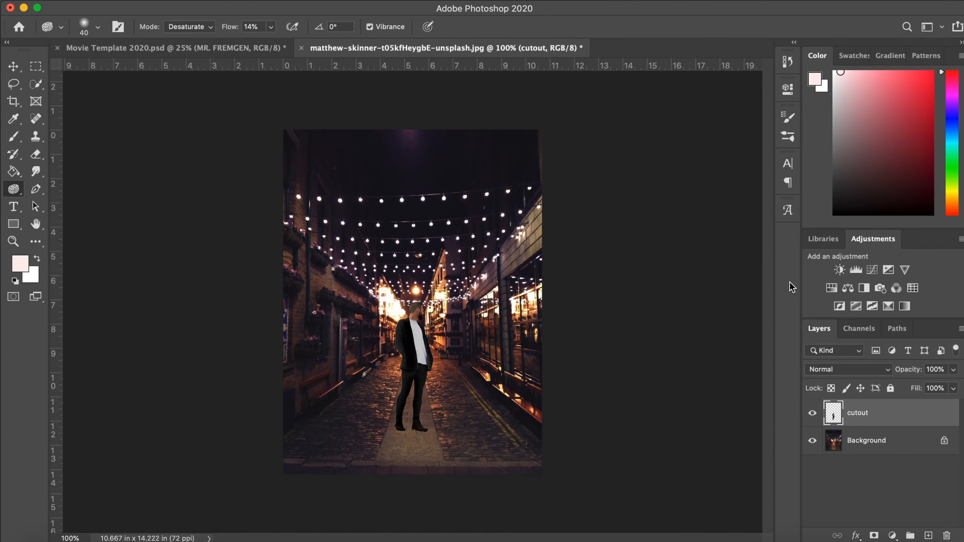
{"action": "left_click", "coordinate": [13, 68]}
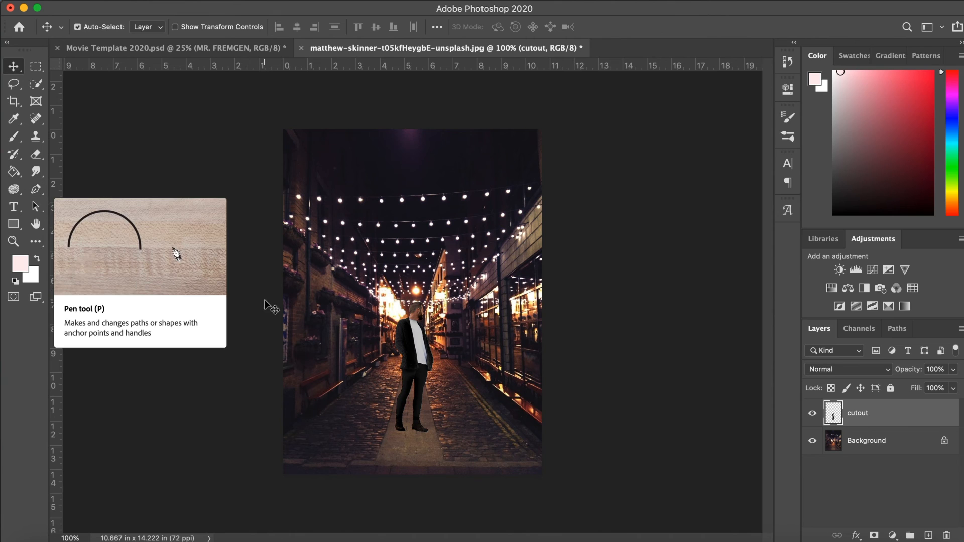
{"action": "key", "text": "super+t"}
{"action": "left_click_drag", "start_coordinate": [434, 306], "coordinate": [433, 310]}
{"action": "key", "text": "Return"}
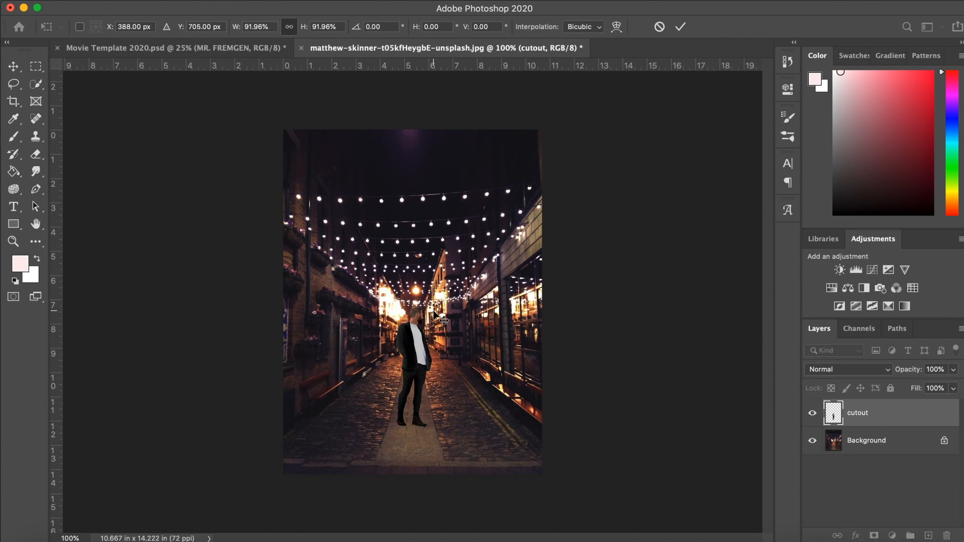
Step: Brighten the midtones of the man's hair along the top of his head with the Dodge tool at 25 px and 50% exposure
{"action": "key", "text": "super+plus"}
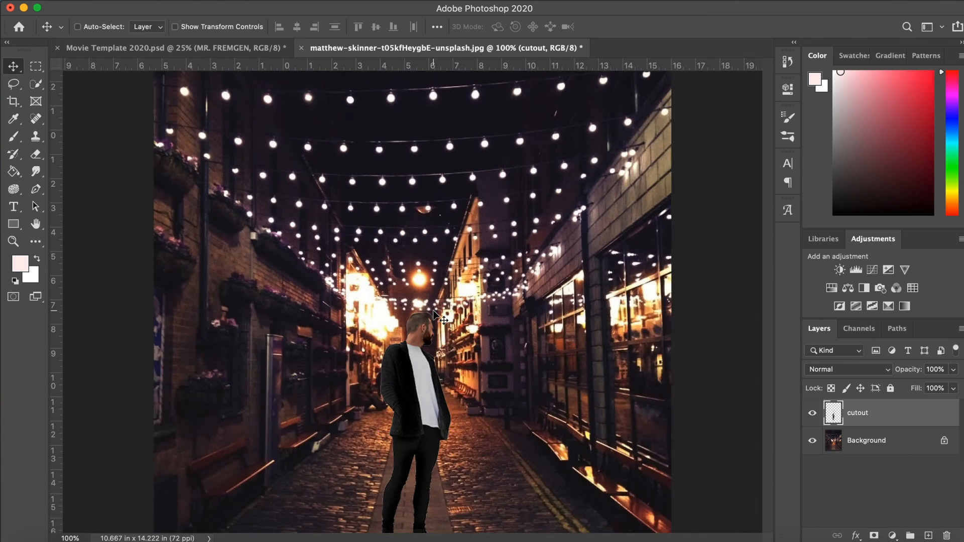
{"action": "key", "text": "super+plus"}
{"action": "scroll", "coordinate": [436, 316], "scroll_direction": "down", "scroll_amount": 5}
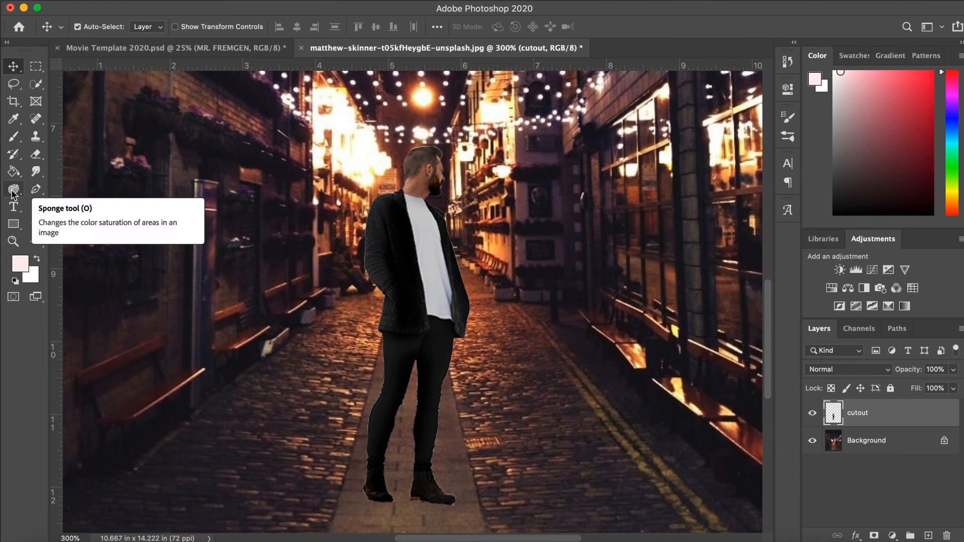
{"action": "left_click", "coordinate": [13, 192]}
{"action": "right_click", "coordinate": [13, 193]}
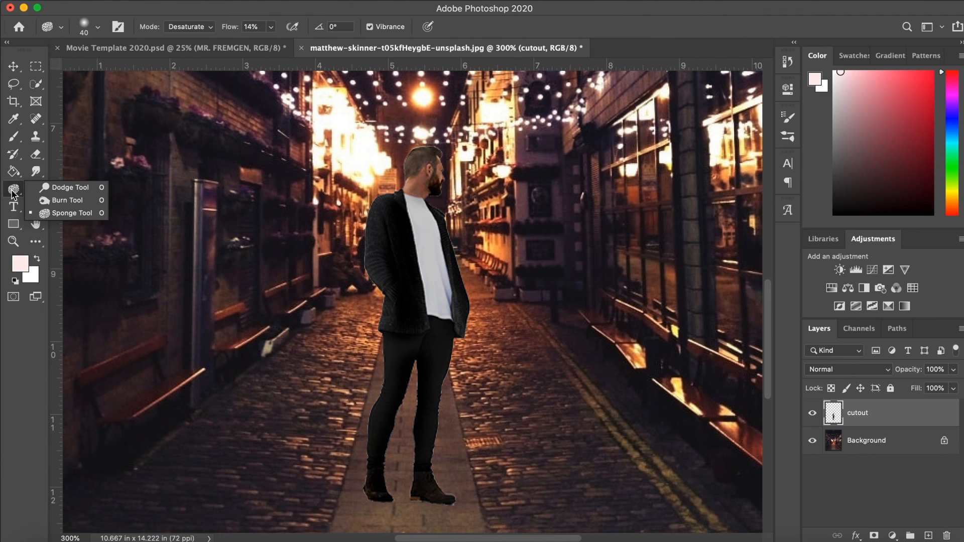
{"action": "left_click", "coordinate": [56, 188]}
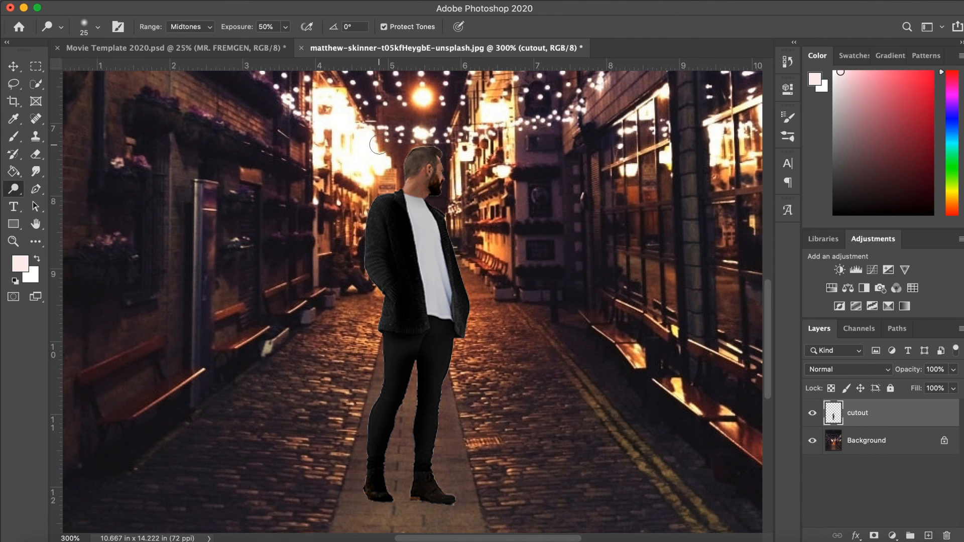
{"action": "mouse_move", "coordinate": [405, 161]}
{"action": "left_mouse_down"}
{"action": "mouse_move", "coordinate": [434, 147]}
{"action": "mouse_move", "coordinate": [404, 152]}
{"action": "mouse_move", "coordinate": [445, 140]}
{"action": "mouse_move", "coordinate": [402, 152]}
{"action": "mouse_move", "coordinate": [440, 140]}
{"action": "mouse_move", "coordinate": [425, 137]}
{"action": "mouse_move", "coordinate": [437, 137]}
{"action": "mouse_move", "coordinate": [385, 158]}
{"action": "mouse_move", "coordinate": [428, 134]}
{"action": "mouse_move", "coordinate": [440, 136]}
{"action": "mouse_move", "coordinate": [386, 150]}
{"action": "mouse_move", "coordinate": [443, 130]}
{"action": "mouse_move", "coordinate": [389, 164]}
{"action": "mouse_move", "coordinate": [451, 142]}
{"action": "left_mouse_up"}
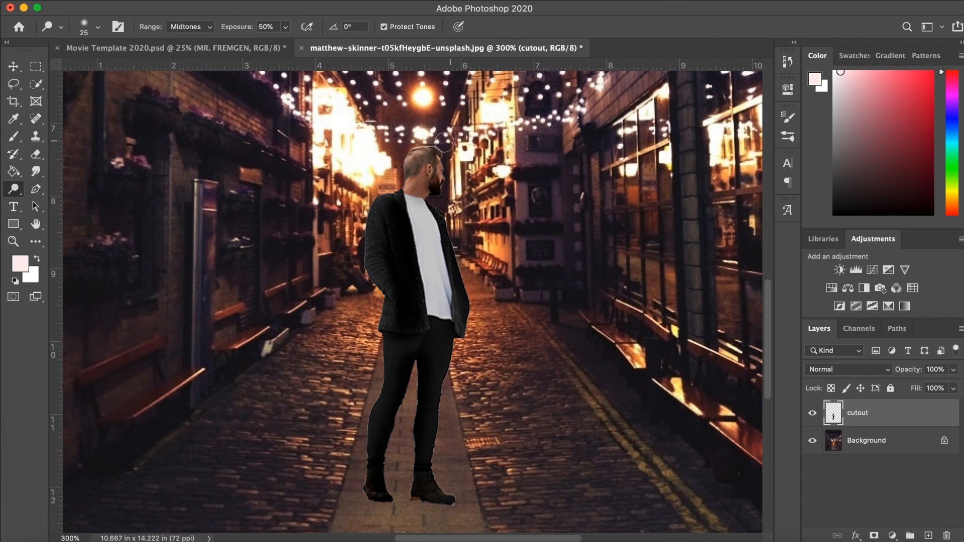
Step: Examine how the retouched man blends into the street scene, both close up and in the whole image
{"action": "key", "text": "super+minus"}
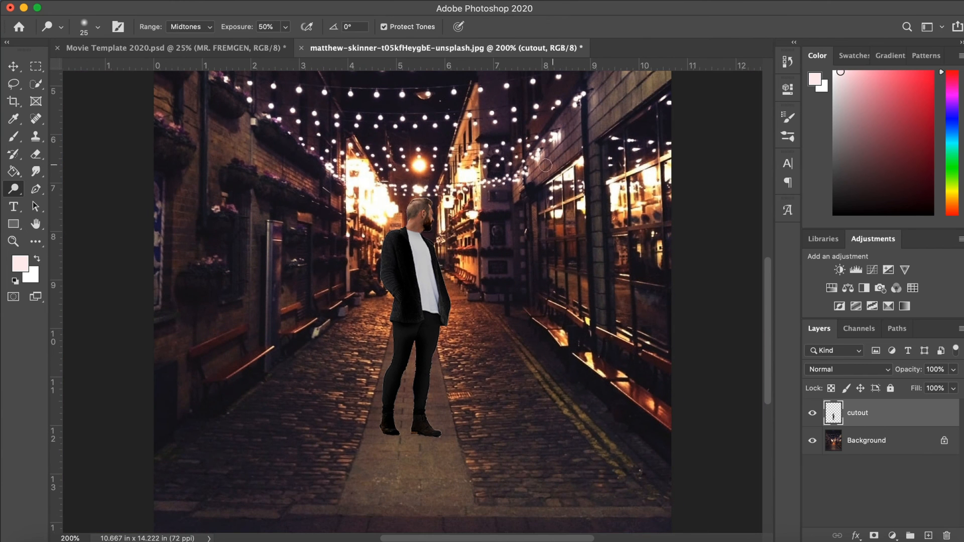
{"action": "key", "text": "super+minus"}
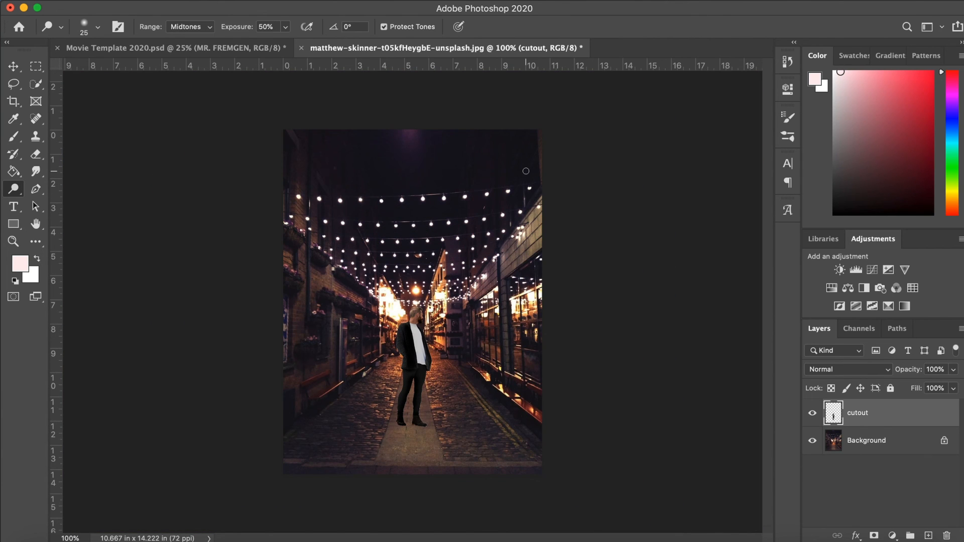
{"action": "key", "text": "super+plus"}
{"action": "key", "text": "super+plus"}
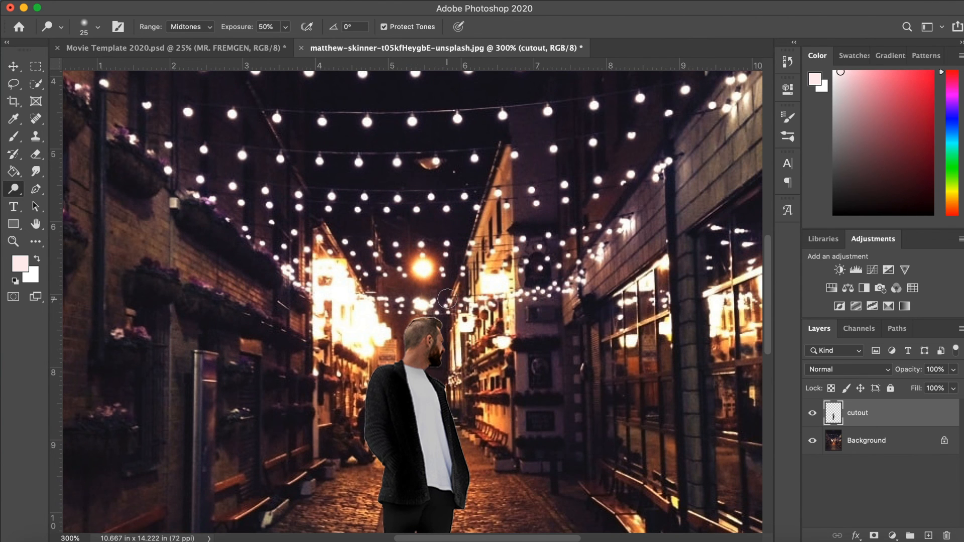
{"action": "key", "text": "super+minus"}
{"action": "key", "text": "super+minus"}
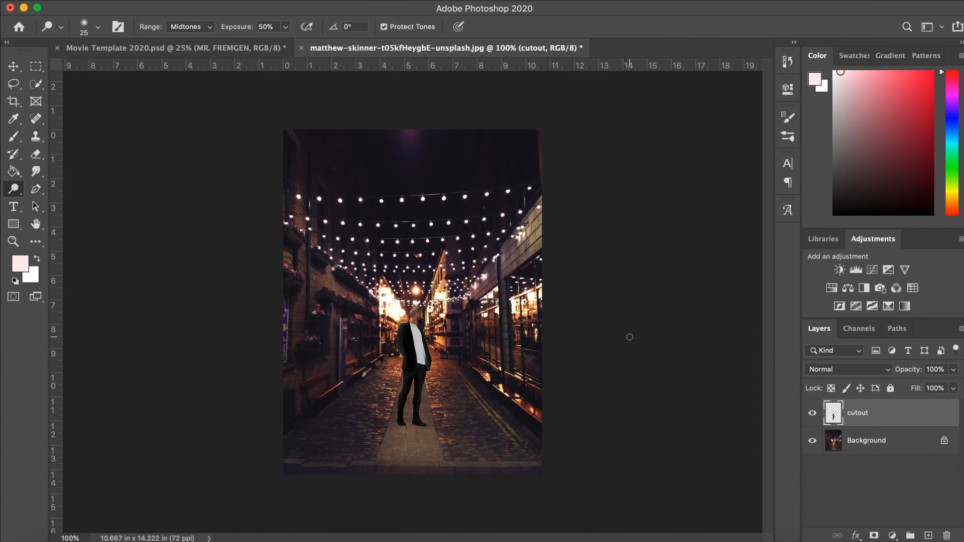
{"action": "left_click", "coordinate": [15, 190]}
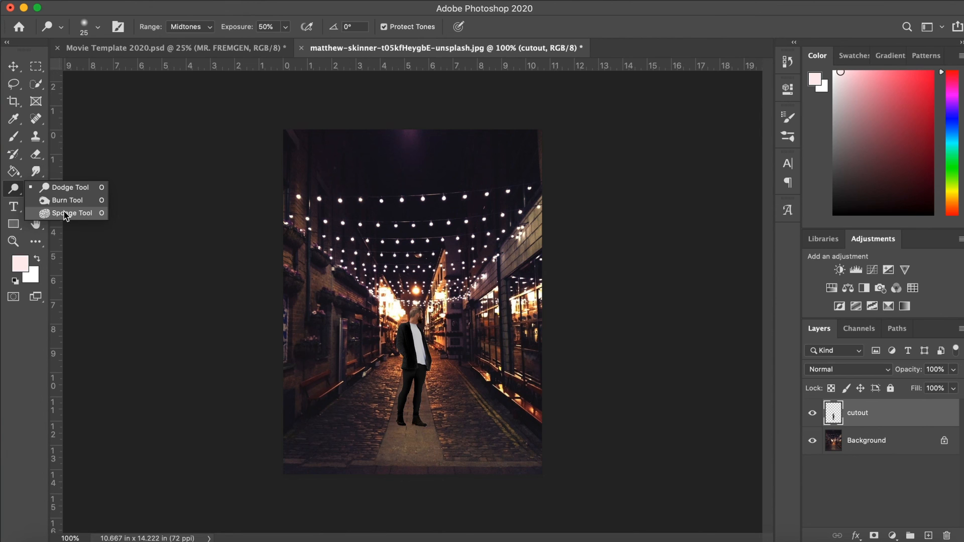
{"action": "left_click", "coordinate": [14, 191]}
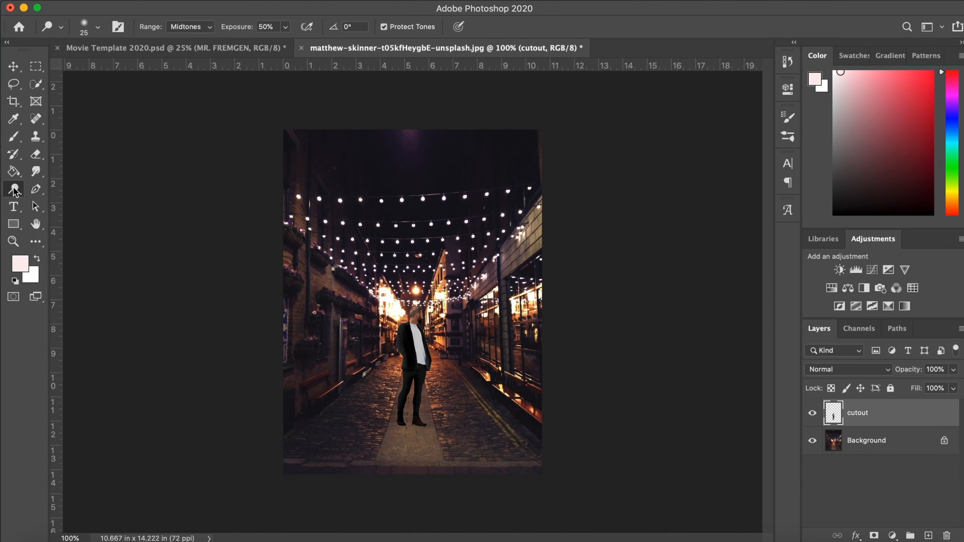